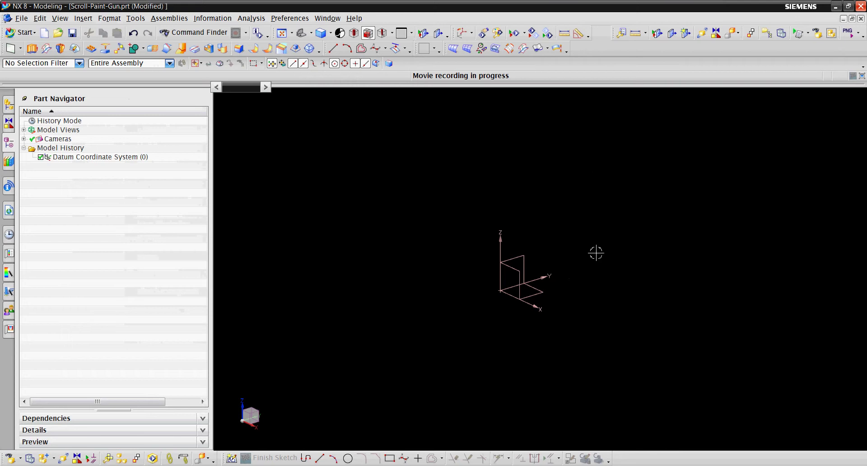
Step: Sketch a 50 mm diameter circle centred on the origin of the default sketch plane and finish the sketch
{"action": "left_click", "coordinate": [84, 18]}
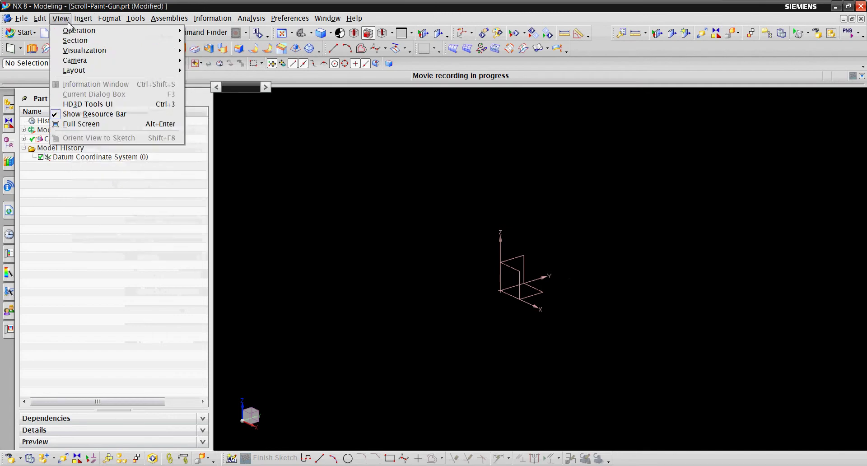
{"action": "left_click", "coordinate": [133, 40]}
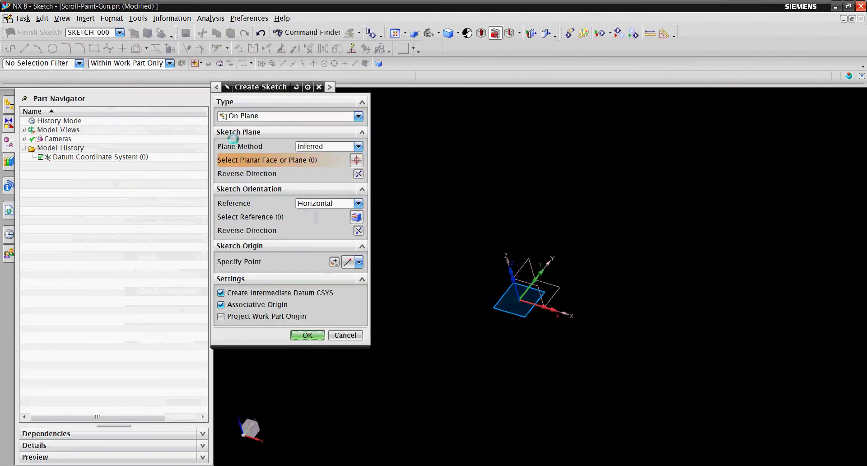
{"action": "left_click", "coordinate": [308, 335]}
{"action": "key", "text": "a"}
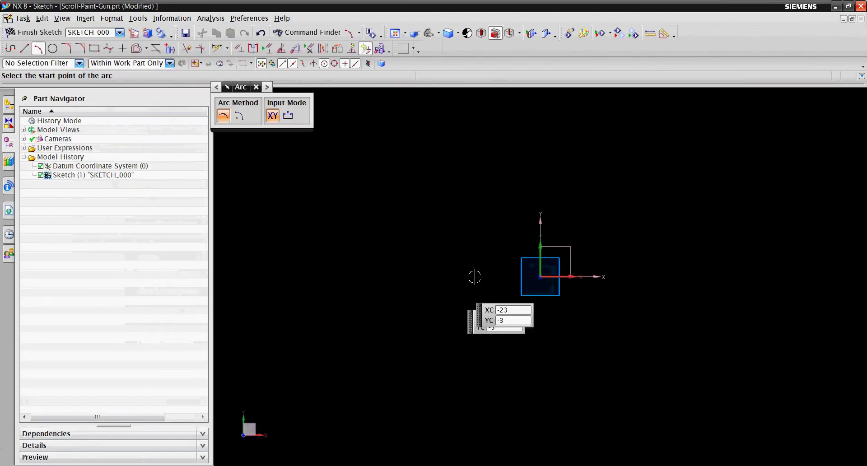
{"action": "left_click", "coordinate": [540, 277]}
{"action": "left_click", "coordinate": [53, 48]}
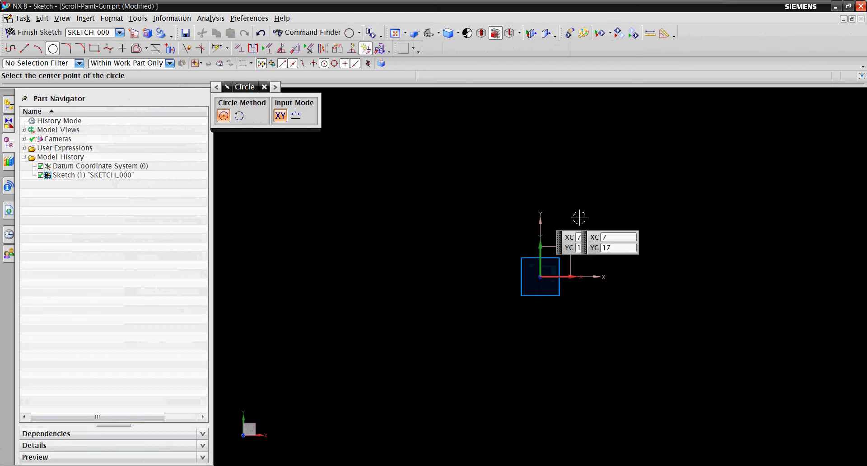
{"action": "left_click", "coordinate": [540, 277]}
{"action": "type", "text": "50"}
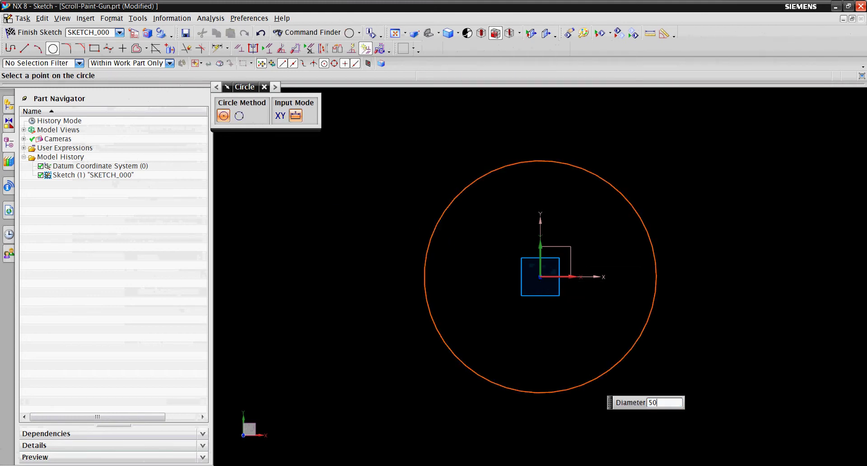
{"action": "key", "text": "Return"}
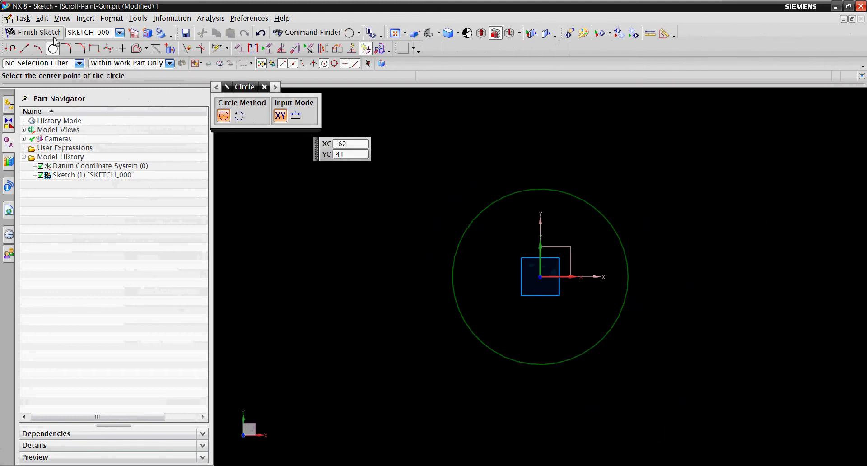
{"action": "left_click", "coordinate": [40, 32]}
Step: Extrude the circle along the Z-axis from 0 to 15 mm to form a disc
{"action": "left_click", "coordinate": [33, 49]}
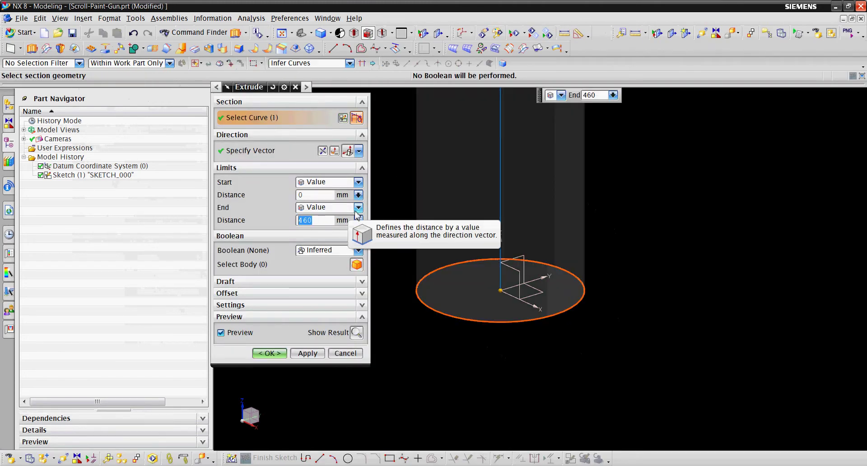
{"action": "type", "text": "15"}
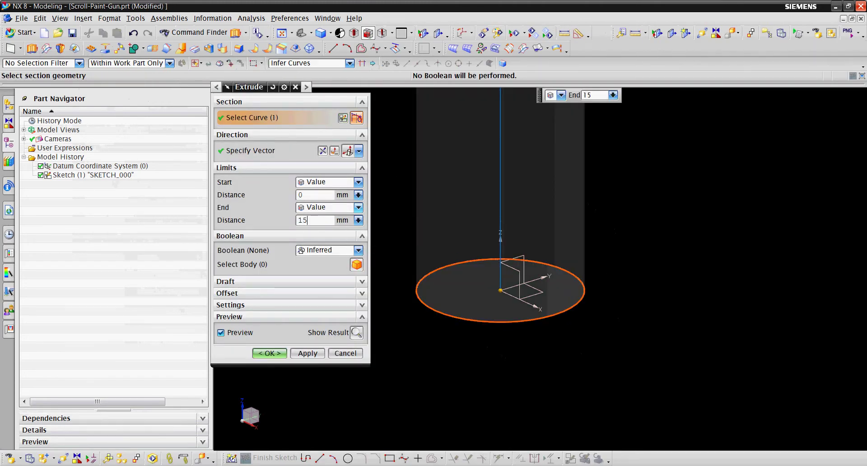
{"action": "key", "text": "Return"}
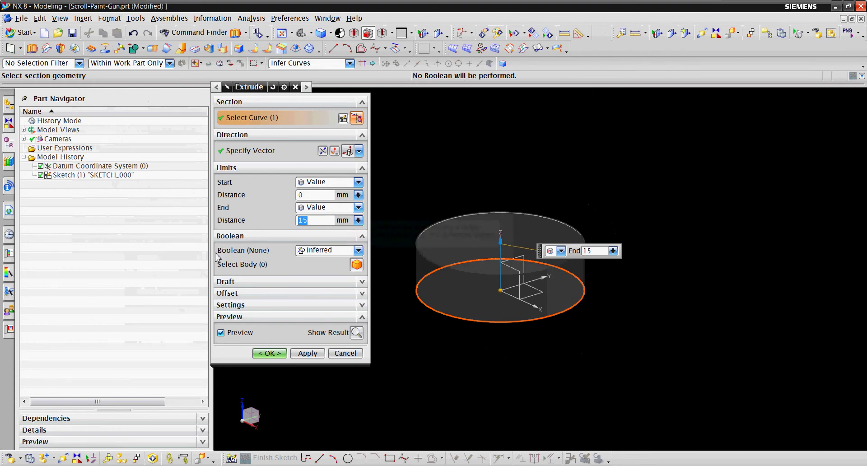
{"action": "key", "text": "Return"}
{"action": "left_click", "coordinate": [281, 354]}
Step: Apply a 0.25 mm edge blend to the upper and lower circular edges of the disc
{"action": "scroll", "coordinate": [544, 235], "scroll_direction": "up", "scroll_amount": 2}
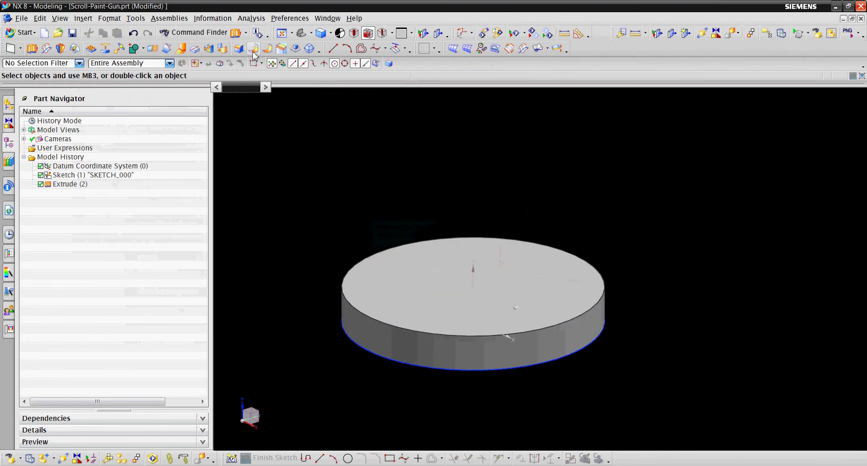
{"action": "left_click", "coordinate": [436, 334]}
{"action": "left_click", "coordinate": [441, 367]}
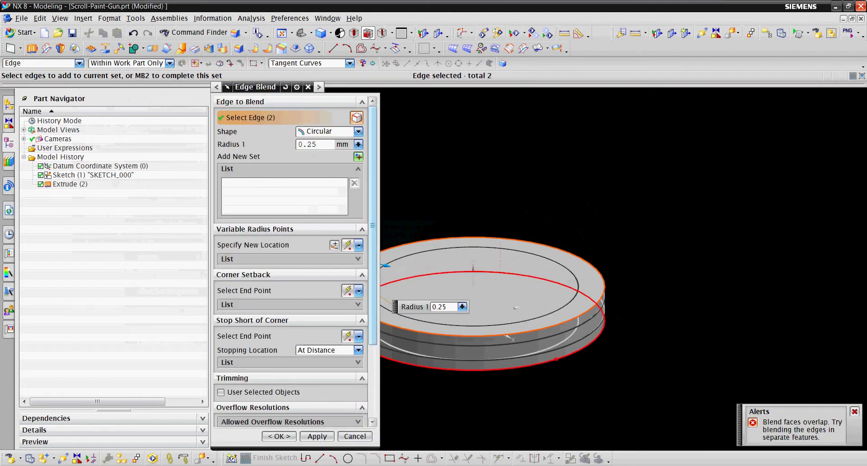
{"action": "left_click", "coordinate": [317, 439]}
{"action": "left_click", "coordinate": [355, 436]}
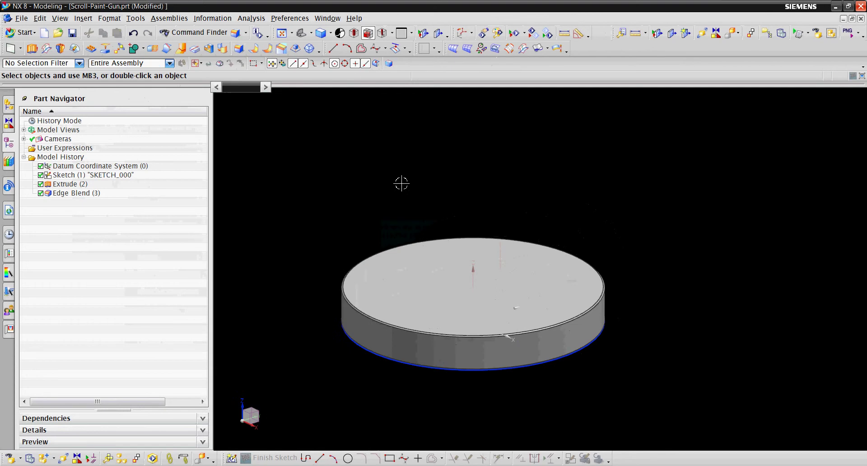
Step: Create a fixed datum axis along the ZC-axis through the disc's centre
{"action": "left_click", "coordinate": [84, 18]}
{"action": "mouse_move", "coordinate": [165, 74]}
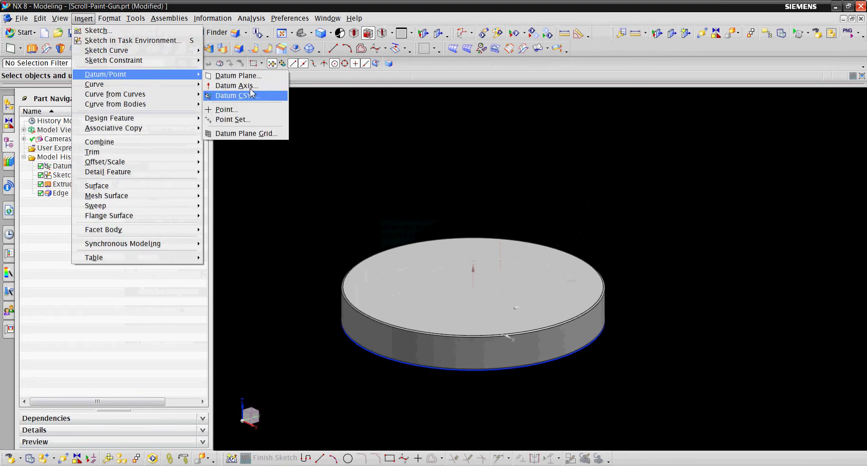
{"action": "left_click", "coordinate": [246, 84]}
{"action": "left_click", "coordinate": [325, 117]}
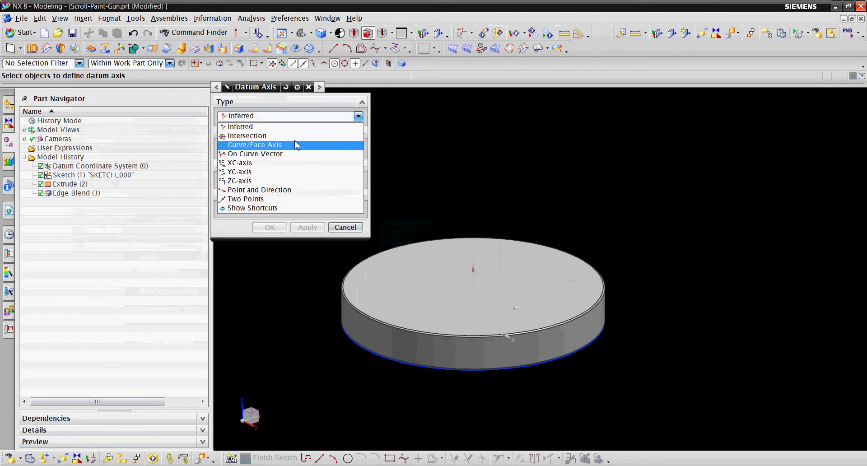
{"action": "left_click", "coordinate": [338, 173]}
{"action": "left_click", "coordinate": [304, 193]}
{"action": "middle_click", "coordinate": [302, 195]}
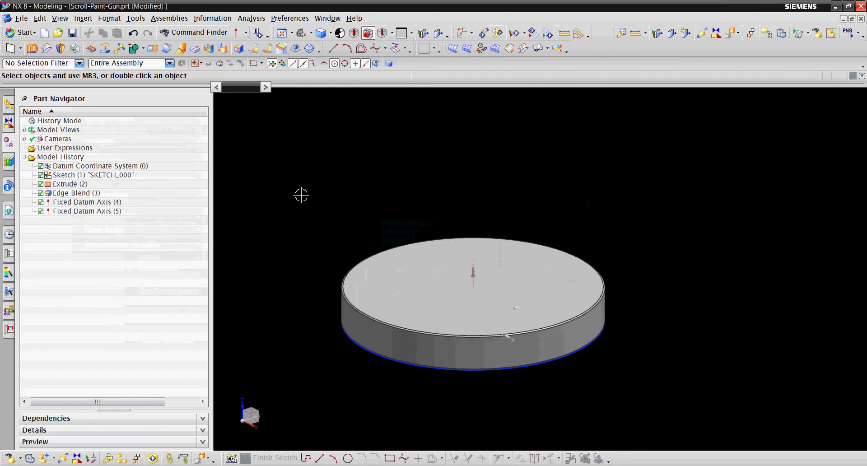
Step: Create a vertical line from the centre of the disc's bottom edge to the centre of its top edge
{"action": "left_click", "coordinate": [83, 18]}
{"action": "mouse_move", "coordinate": [156, 84]}
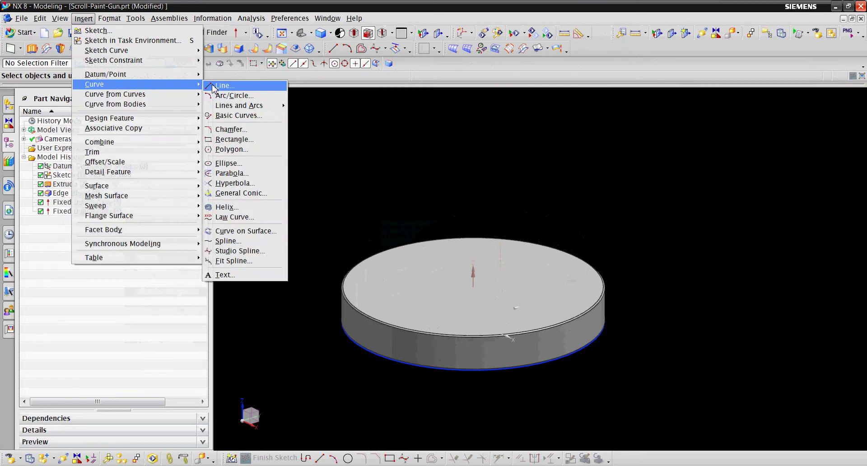
{"action": "left_click", "coordinate": [226, 87]}
{"action": "left_click", "coordinate": [524, 368]}
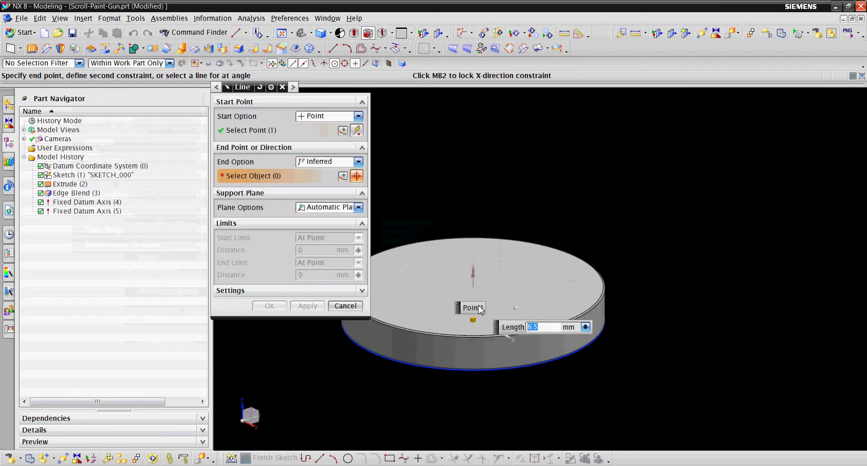
{"action": "left_click", "coordinate": [566, 320]}
{"action": "left_click", "coordinate": [307, 306]}
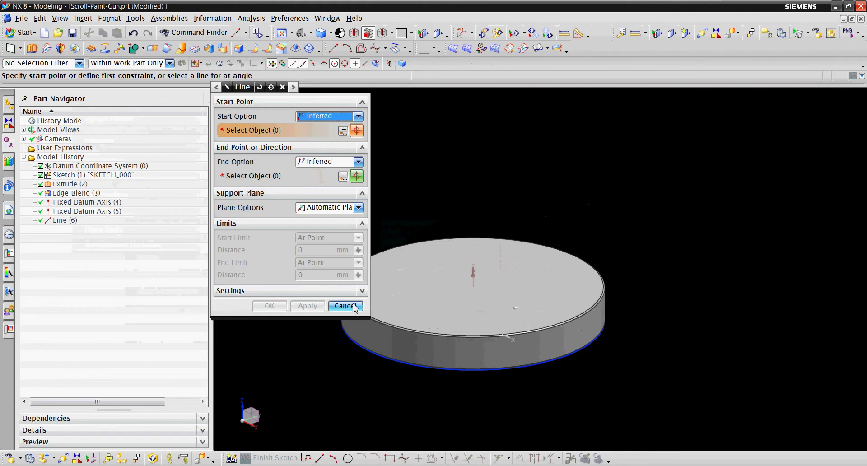
{"action": "left_click", "coordinate": [345, 306]}
Step: Create a point at absolute coordinates X 0.1, Y 0 and Z 7.0 mm
{"action": "left_click", "coordinate": [83, 18]}
{"action": "mouse_move", "coordinate": [136, 74]}
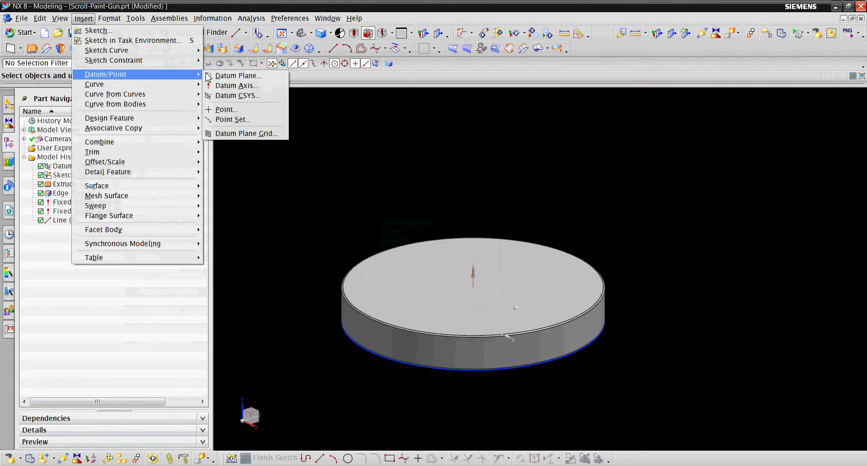
{"action": "left_click", "coordinate": [248, 113]}
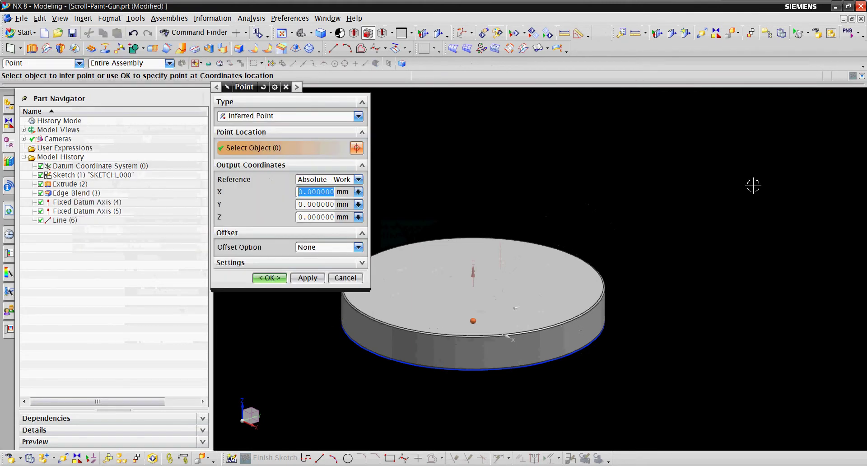
{"action": "type", "text": "0."}
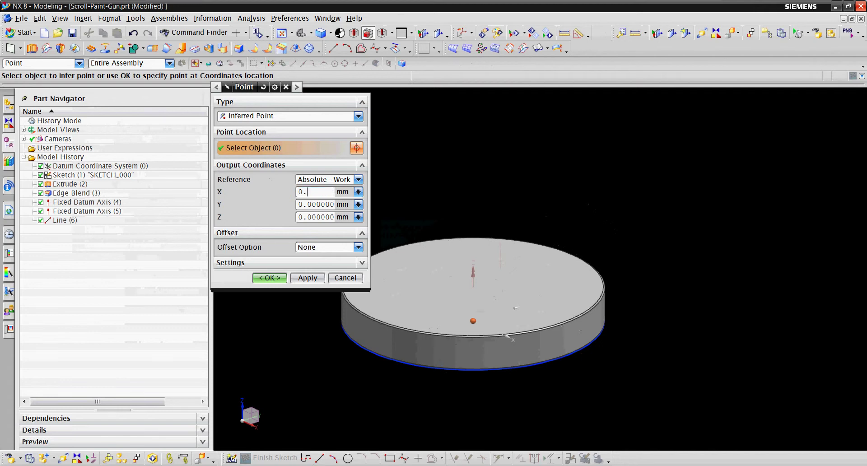
{"action": "key", "text": "Tab"}
{"action": "key", "text": "Tab"}
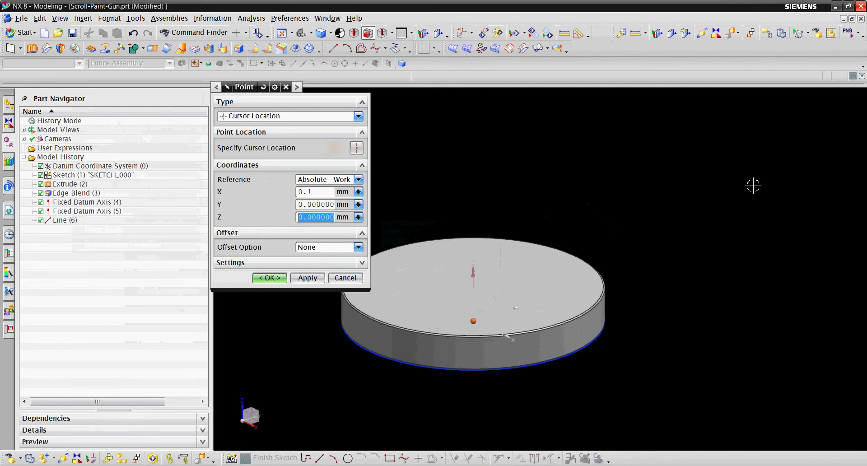
{"action": "type", "text": "7.0"}
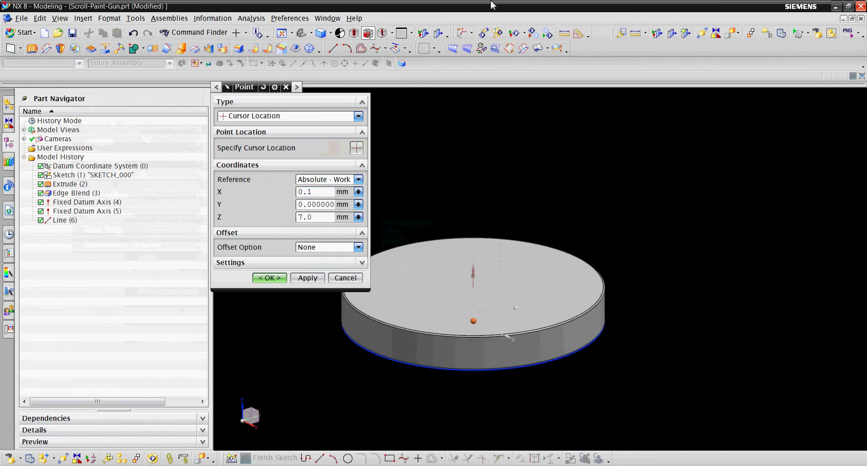
{"action": "left_click", "coordinate": [309, 280]}
{"action": "left_click", "coordinate": [272, 280]}
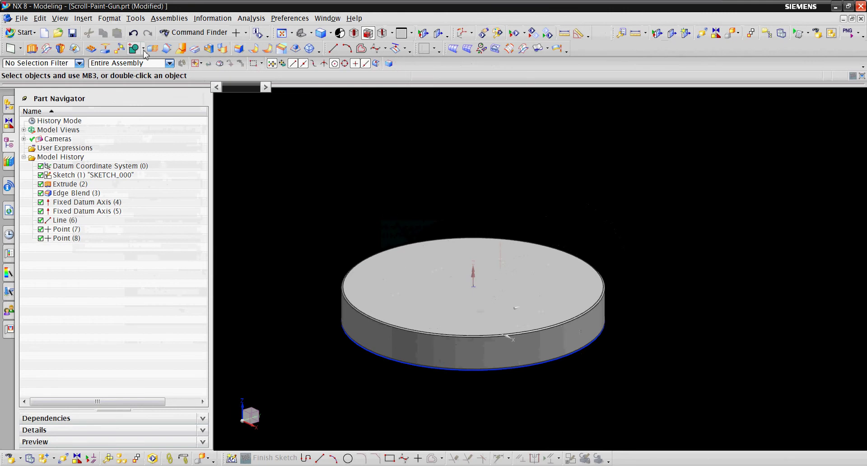
Step: Start a helix whose radius is law-controlled, with start value 2.2 and end value 0.1
{"action": "left_click", "coordinate": [83, 18]}
{"action": "mouse_move", "coordinate": [168, 84]}
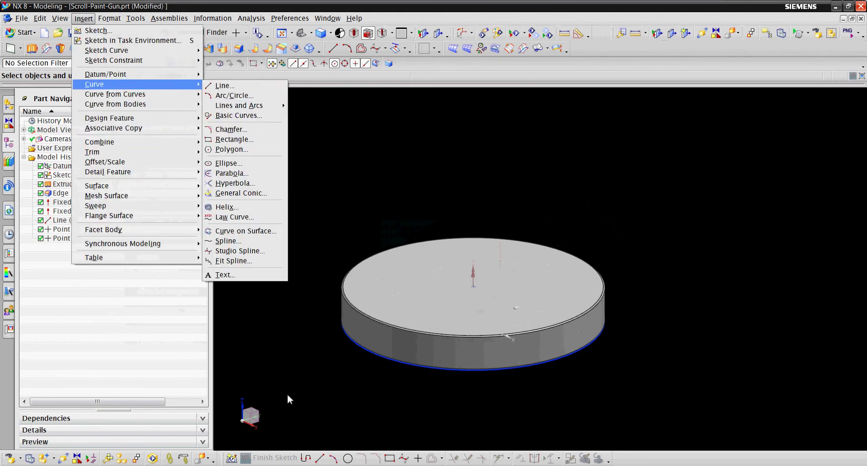
{"action": "left_click", "coordinate": [226, 207]}
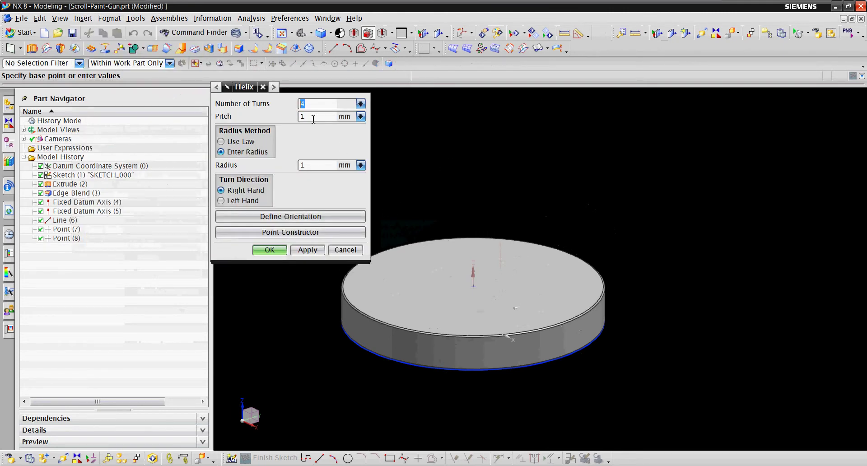
{"action": "left_click", "coordinate": [221, 142]}
{"action": "left_click", "coordinate": [255, 110]}
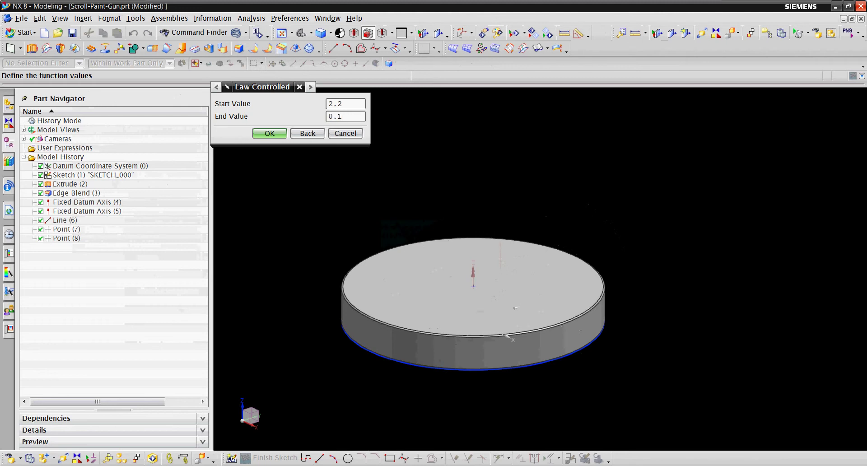
{"action": "left_click", "coordinate": [270, 134]}
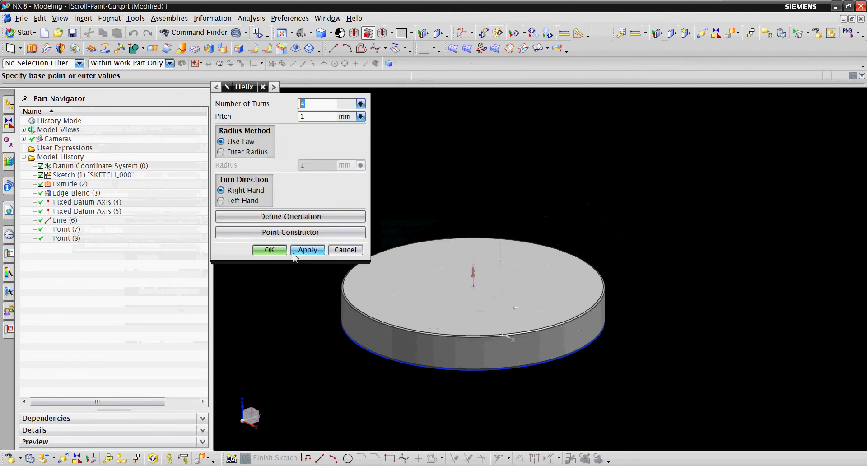
Step: Begin defining the helix orientation and switch the model display to Static Wireframe
{"action": "left_click", "coordinate": [301, 215]}
{"action": "scroll", "coordinate": [490, 285], "scroll_direction": "up", "scroll_amount": 5}
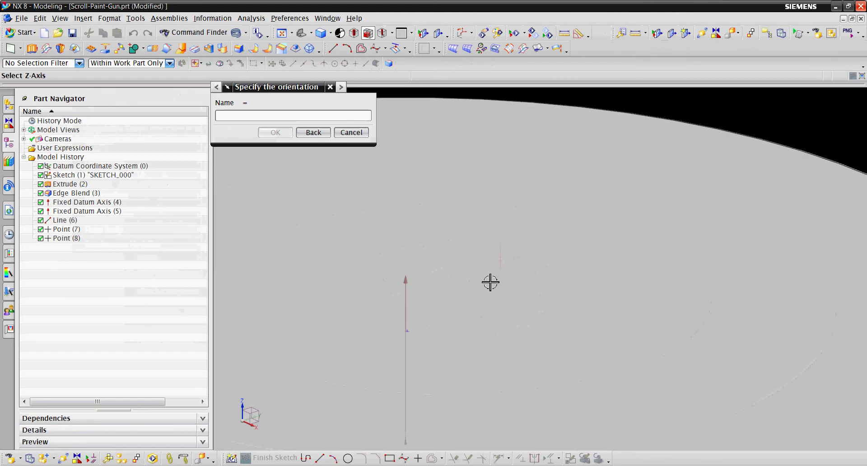
{"action": "left_click", "coordinate": [330, 33]}
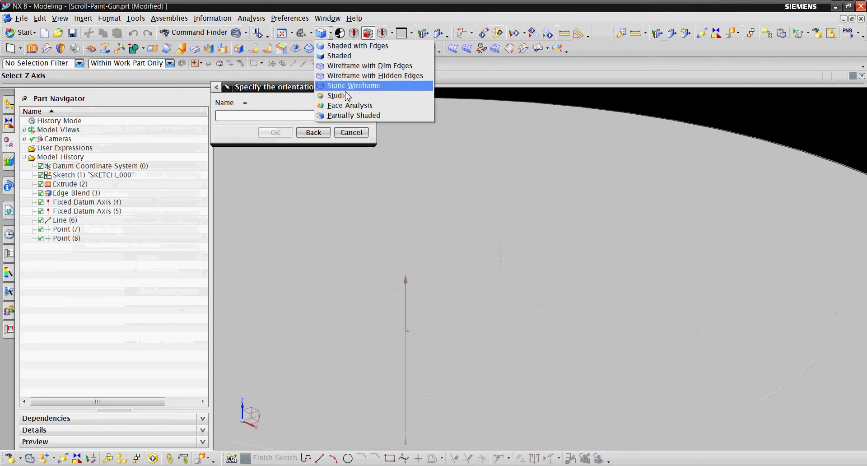
{"action": "left_click", "coordinate": [388, 84]}
{"action": "scroll", "coordinate": [458, 312], "scroll_direction": "up", "scroll_amount": 5}
Step: Try to orient the helix along the central vertical line, using X 0, Y 0, Z 0 as the reference point
{"action": "left_click", "coordinate": [478, 308]}
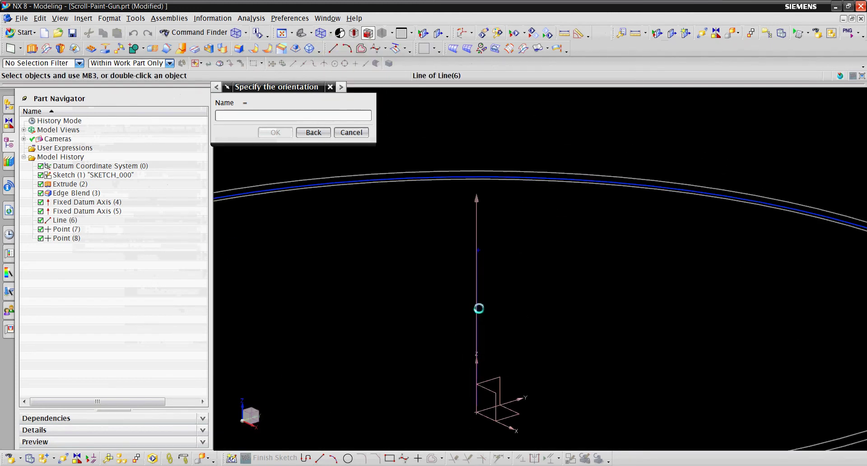
{"action": "scroll", "coordinate": [465, 307], "scroll_direction": "down", "scroll_amount": 1}
{"action": "left_click", "coordinate": [269, 267]}
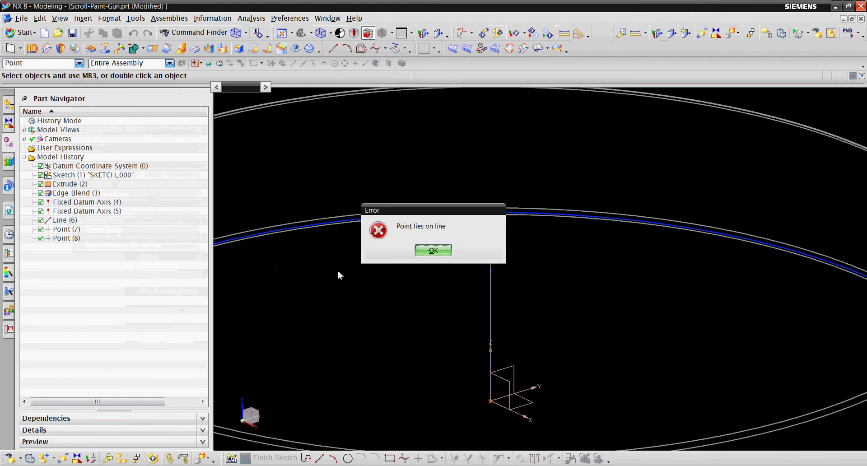
{"action": "left_click", "coordinate": [432, 251]}
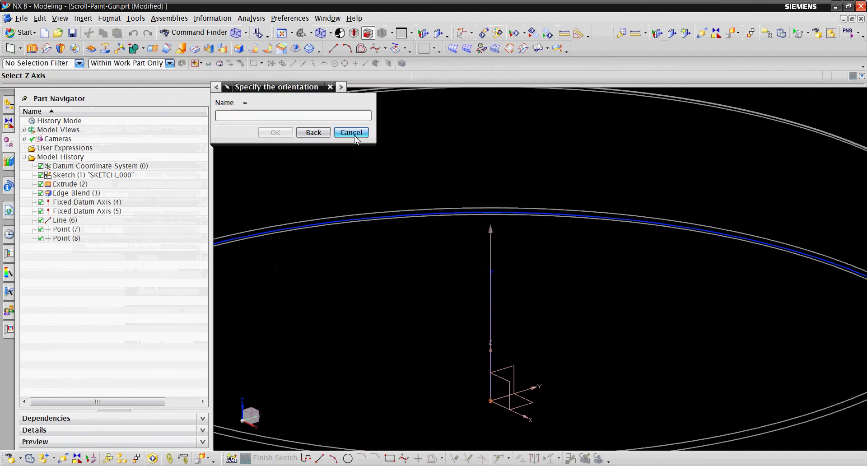
{"action": "left_click", "coordinate": [491, 379]}
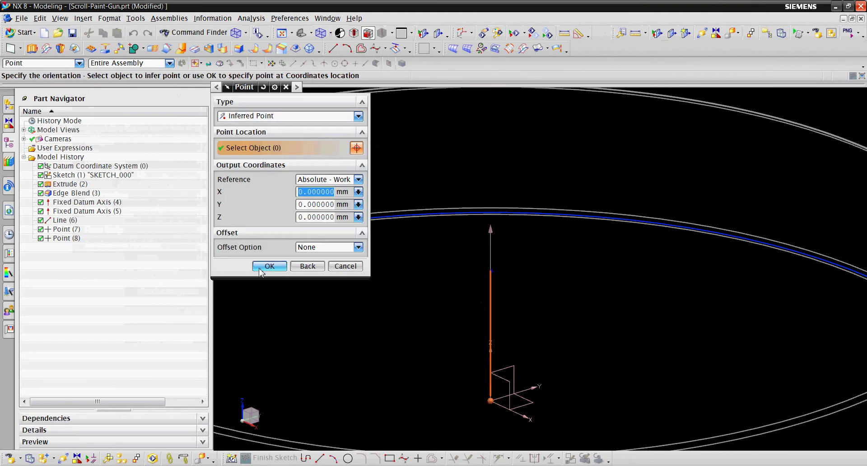
{"action": "left_click", "coordinate": [260, 269]}
{"action": "left_click", "coordinate": [430, 254]}
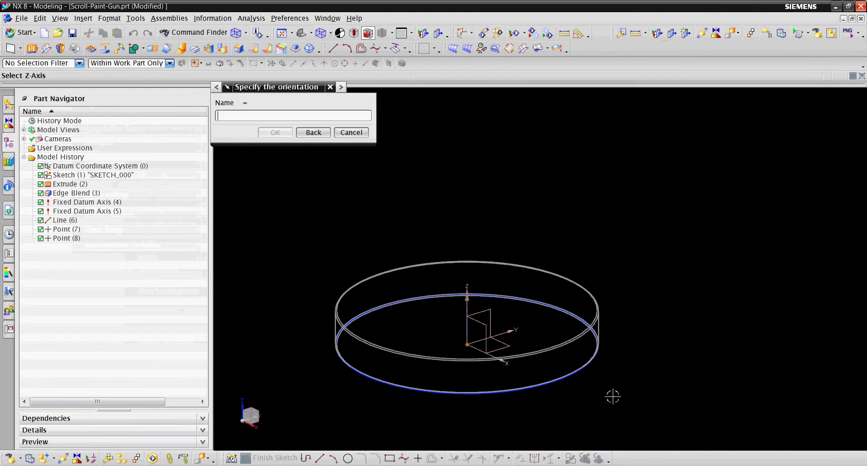
{"action": "left_click", "coordinate": [351, 132]}
Step: Delete the first of the two points and review the absolute coordinates of the remaining point
{"action": "left_click", "coordinate": [107, 231]}
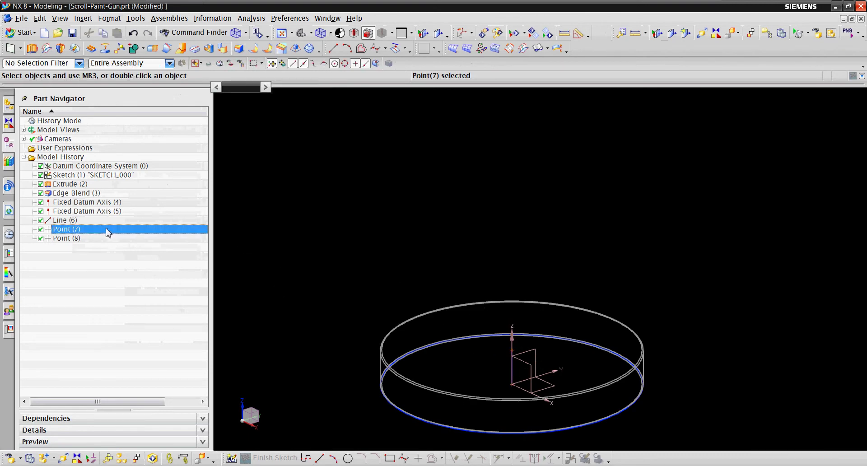
{"action": "right_click", "coordinate": [107, 230]}
{"action": "left_click", "coordinate": [136, 379]}
{"action": "right_click", "coordinate": [113, 230]}
{"action": "left_click", "coordinate": [152, 251]}
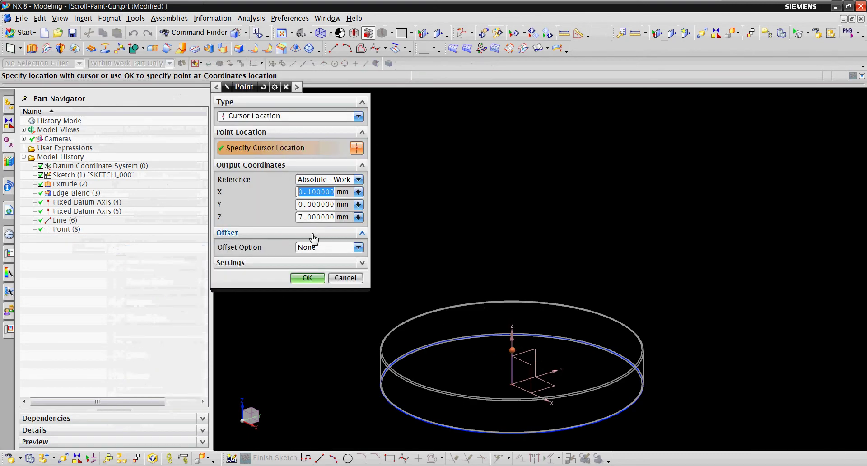
{"action": "left_click", "coordinate": [296, 281]}
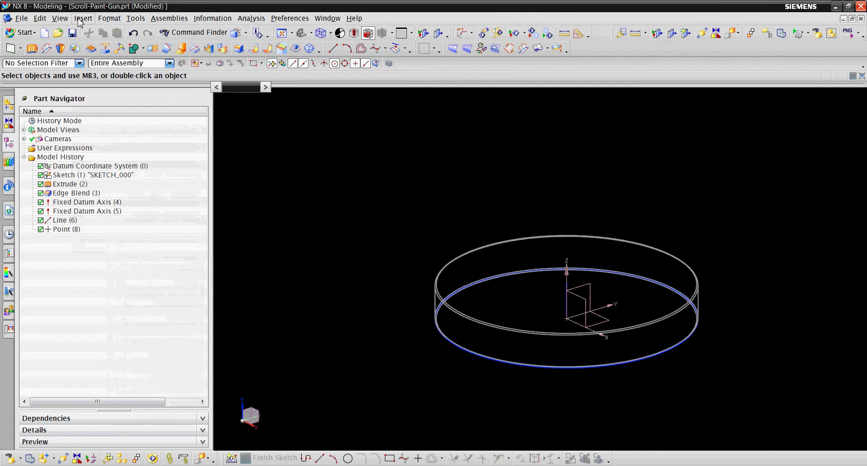
Step: Start a helix whose radius follows a linear law with start value 2.25
{"action": "left_click", "coordinate": [84, 18]}
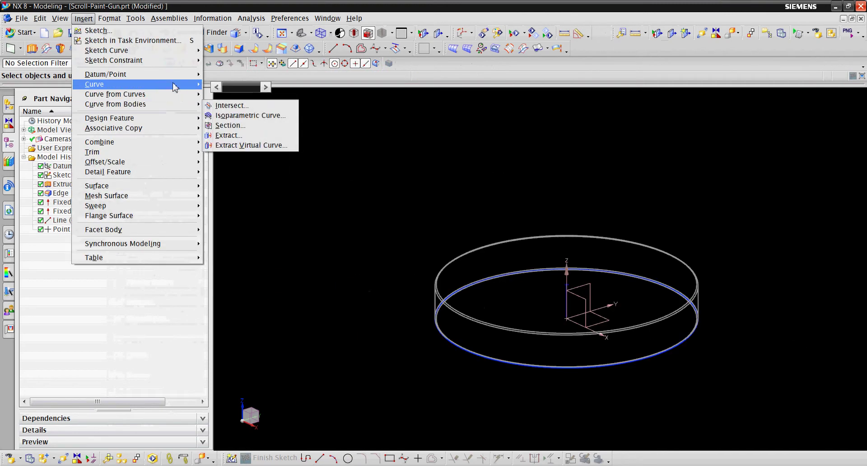
{"action": "left_click", "coordinate": [235, 209]}
{"action": "left_click", "coordinate": [242, 142]}
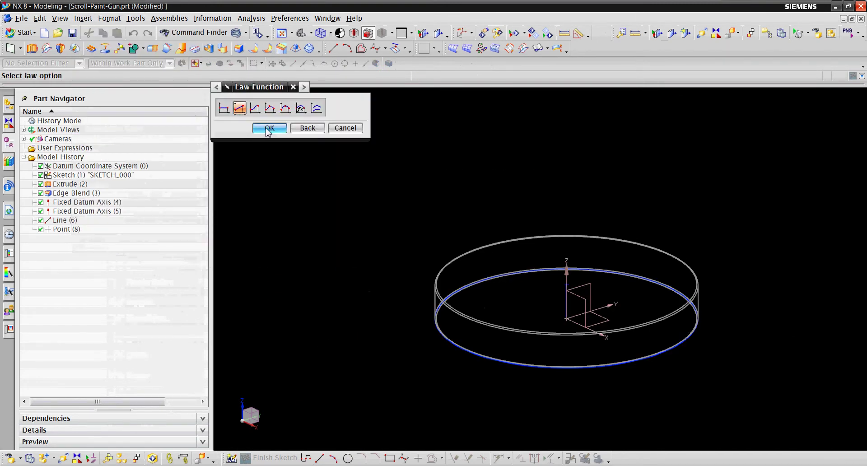
{"action": "left_click", "coordinate": [269, 132]}
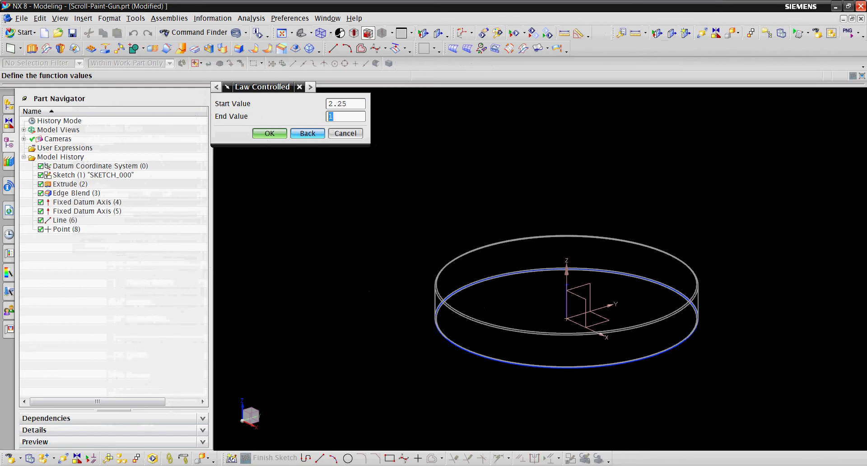
{"action": "left_click", "coordinate": [269, 134]}
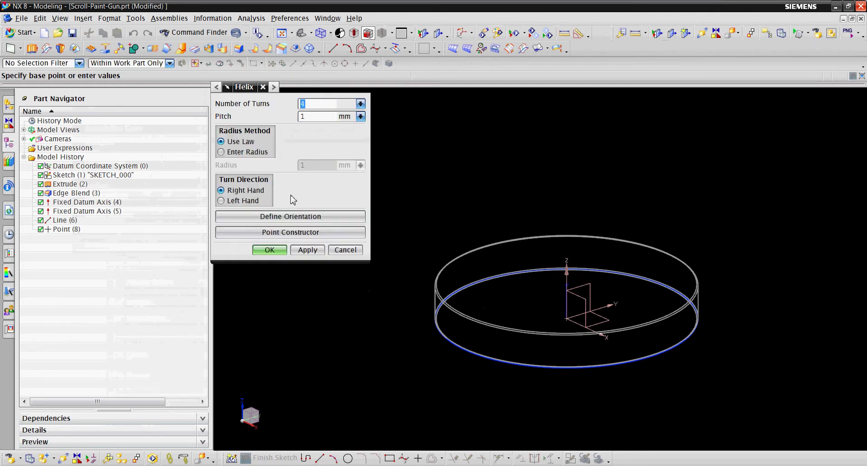
Step: Orient the helix along the central line with reference point X 0.1, Y 0, Z 7.0 mm and create it with 4 turns and 1 mm pitch
{"action": "left_click", "coordinate": [281, 221]}
{"action": "left_click", "coordinate": [566, 298]}
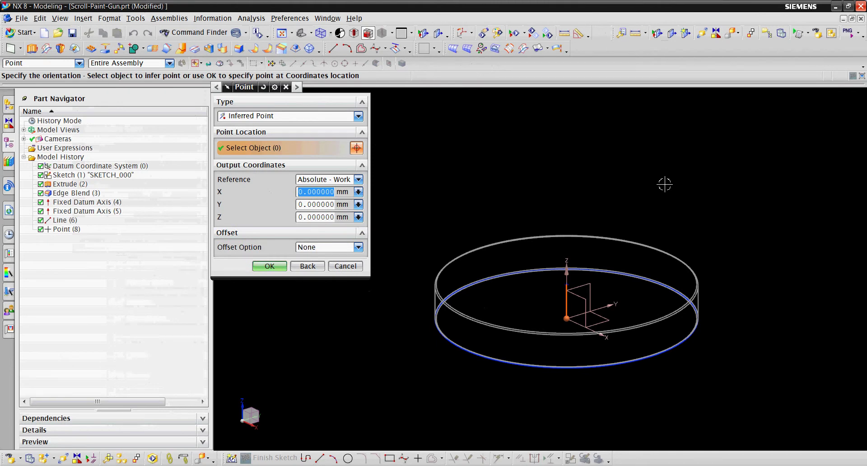
{"action": "type", "text": "0.1"}
{"action": "key", "text": "Tab"}
{"action": "key", "text": "Tab"}
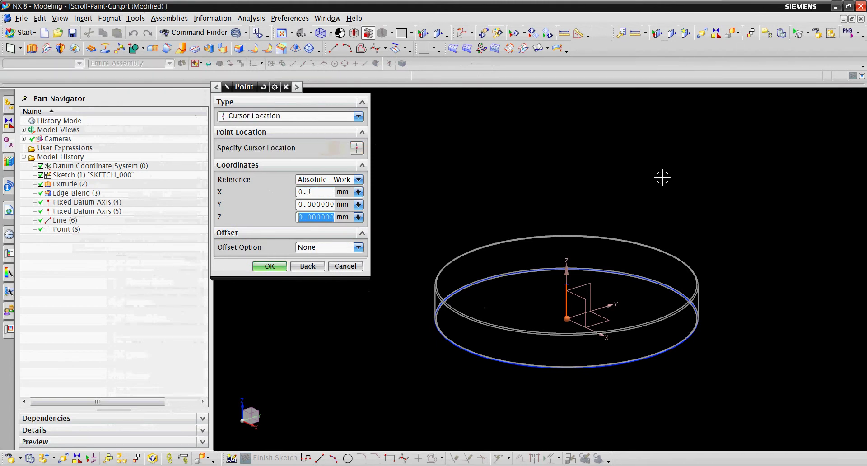
{"action": "type", "text": "7.0"}
{"action": "left_click", "coordinate": [266, 267]}
{"action": "left_click", "coordinate": [275, 266]}
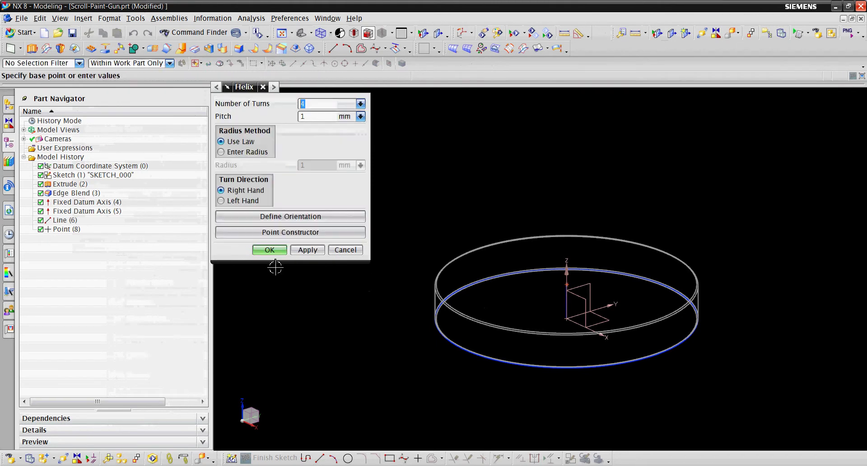
{"action": "left_click", "coordinate": [279, 250]}
Step: Delete the helix that was just created from the model history
{"action": "scroll", "coordinate": [612, 296], "scroll_direction": "up", "scroll_amount": 5}
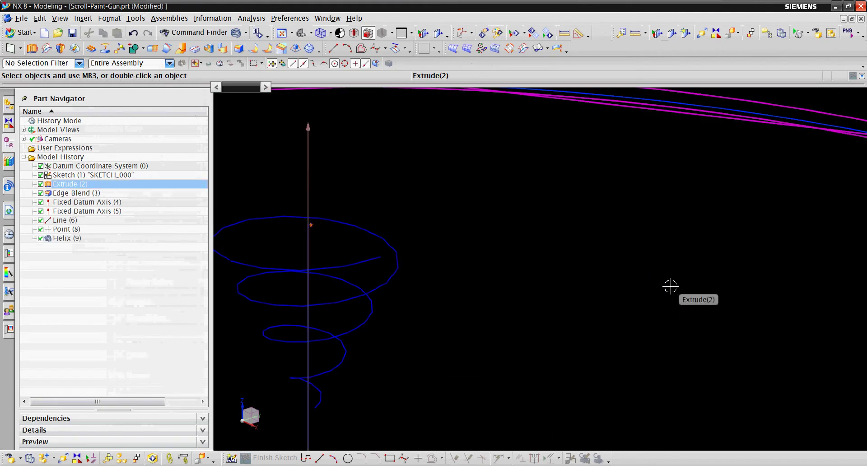
{"action": "scroll", "coordinate": [701, 285], "scroll_direction": "down", "scroll_amount": 3}
{"action": "scroll", "coordinate": [660, 298], "scroll_direction": "up", "scroll_amount": 2}
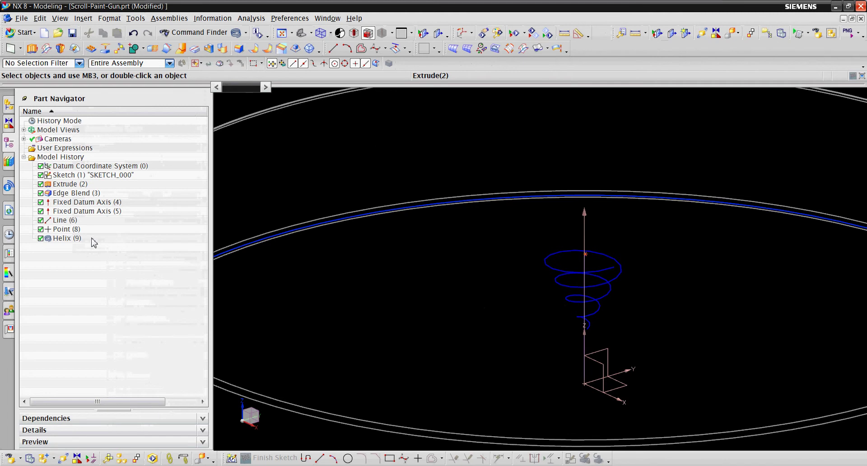
{"action": "right_click", "coordinate": [94, 240]}
{"action": "left_click", "coordinate": [131, 384]}
Step: Start a new helix with a linear radius law, using start value 2.25 and end value 0.125
{"action": "left_click", "coordinate": [84, 18]}
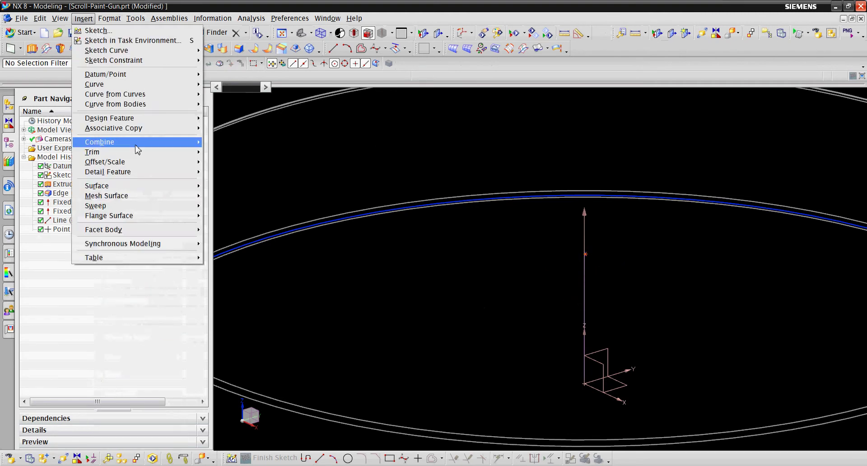
{"action": "mouse_move", "coordinate": [135, 84]}
{"action": "left_click", "coordinate": [307, 246]}
{"action": "left_click", "coordinate": [228, 143]}
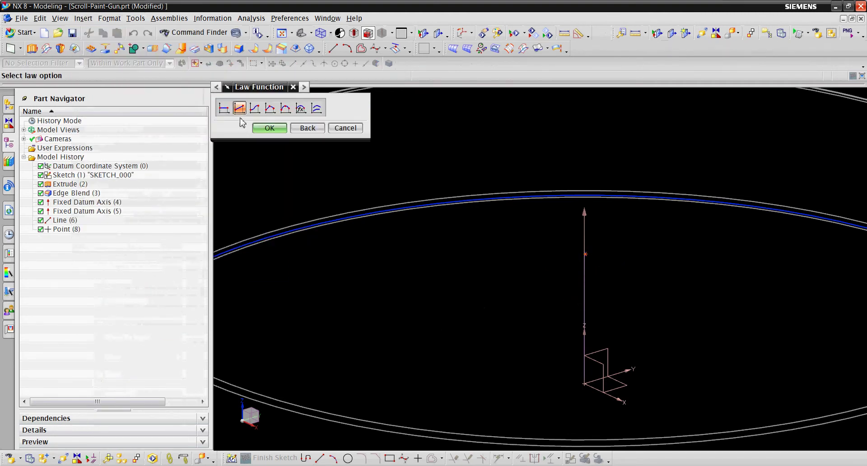
{"action": "left_click", "coordinate": [238, 111]}
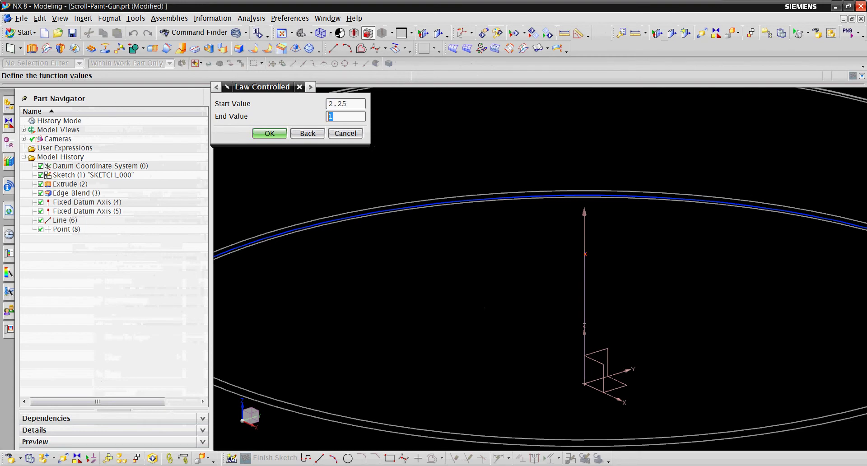
{"action": "left_click", "coordinate": [308, 133]}
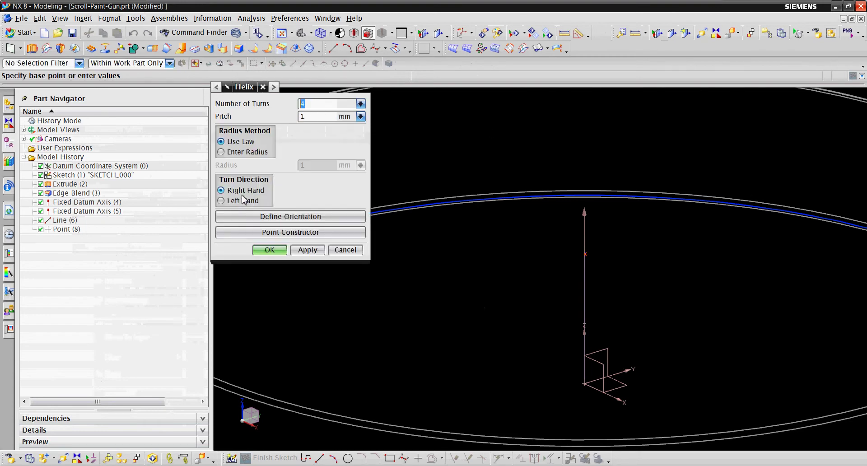
Step: Orient the helix by the upper half of the central line and the point at X 0.1, Y 0, Z 7.0 mm, then create it with 4 turns
{"action": "left_click", "coordinate": [316, 218]}
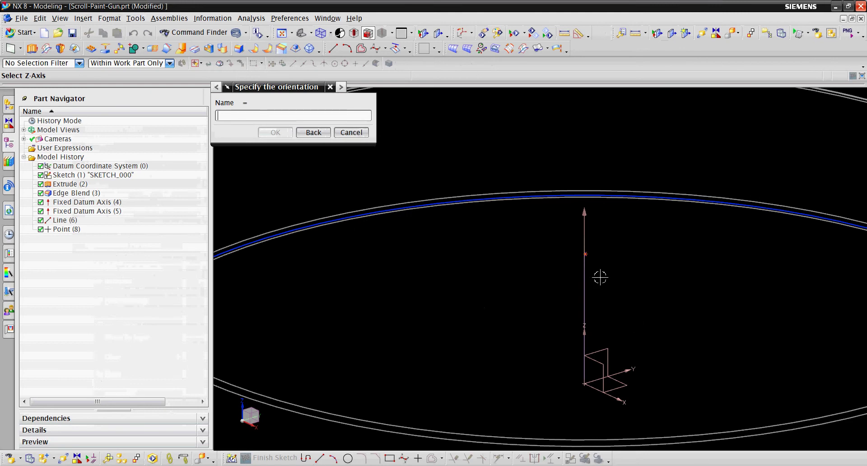
{"action": "left_click", "coordinate": [586, 268]}
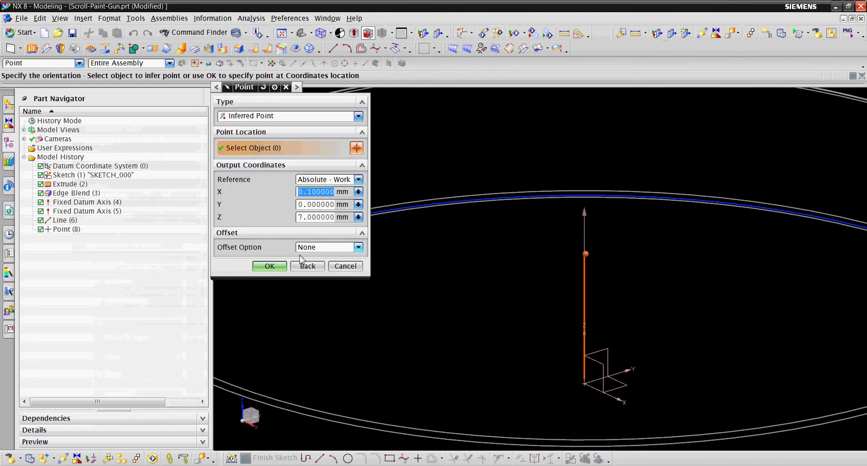
{"action": "left_click", "coordinate": [271, 265]}
{"action": "left_click", "coordinate": [273, 267]}
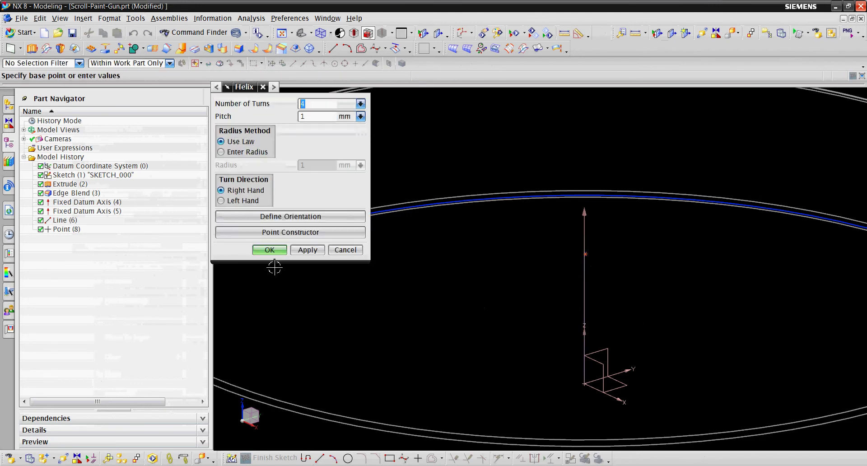
{"action": "left_click", "coordinate": [294, 250]}
{"action": "middle_click_drag", "start_coordinate": [523, 366], "coordinate": [343, 277]}
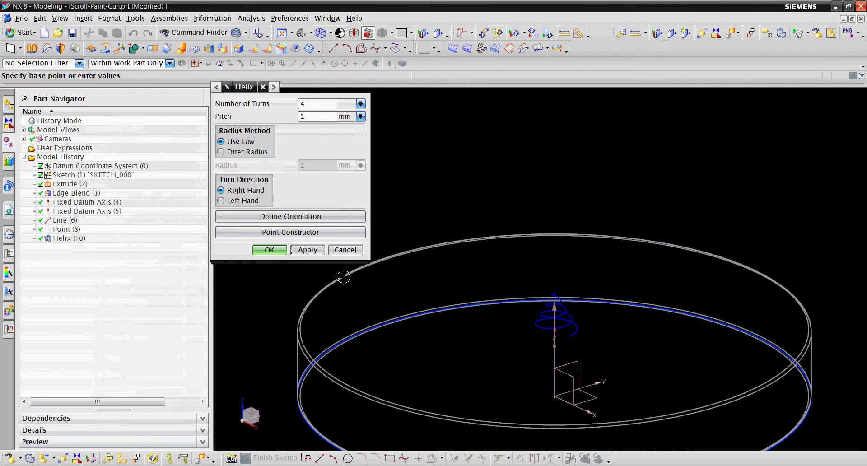
{"action": "left_click", "coordinate": [269, 251]}
{"action": "scroll", "coordinate": [382, 219], "scroll_direction": "down", "scroll_amount": 5}
{"action": "scroll", "coordinate": [384, 217], "scroll_direction": "up", "scroll_amount": 5}
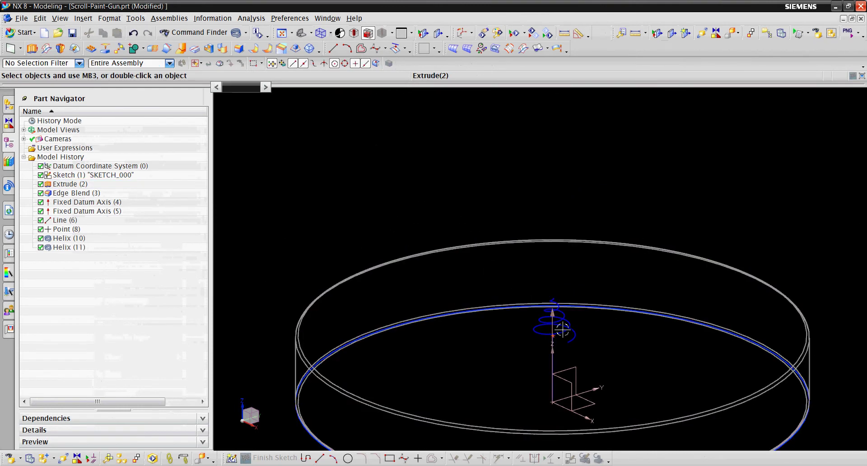
Step: Delete the first of the two identical helices from the model history
{"action": "left_click", "coordinate": [121, 247]}
{"action": "right_click", "coordinate": [118, 240]}
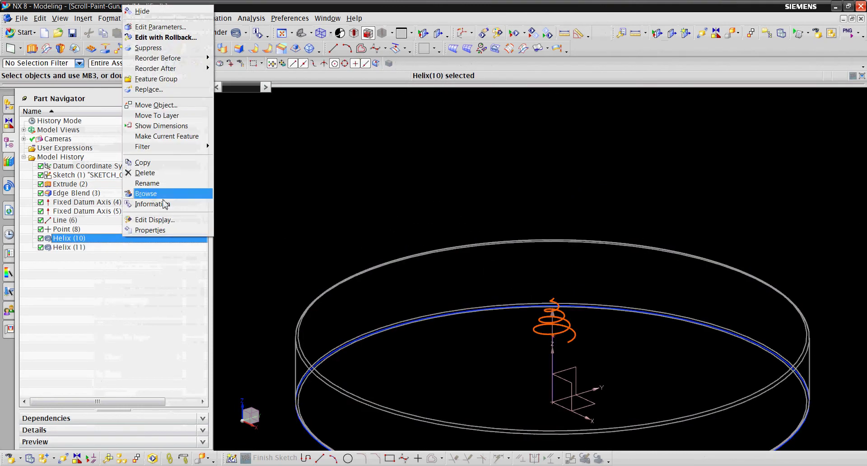
{"action": "left_click", "coordinate": [163, 194]}
Step: Change the remaining helix's radius law to start value 24.5 and end value 1.0
{"action": "double_click", "coordinate": [117, 238]}
{"action": "left_click", "coordinate": [246, 167]}
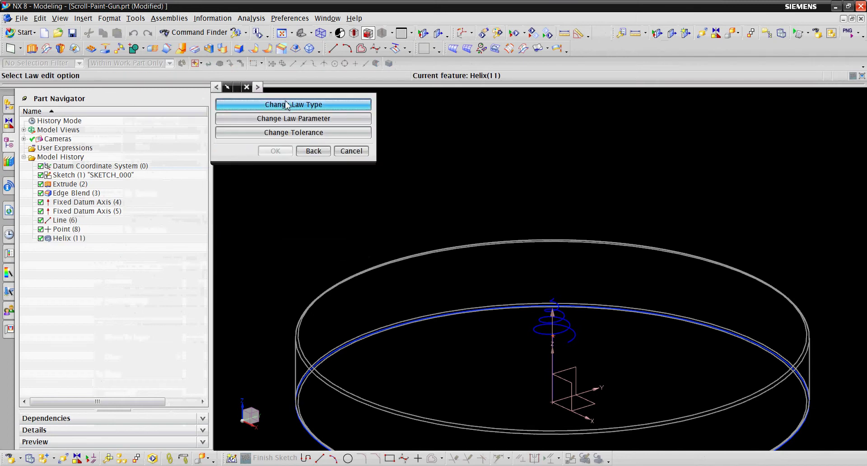
{"action": "left_click", "coordinate": [284, 118]}
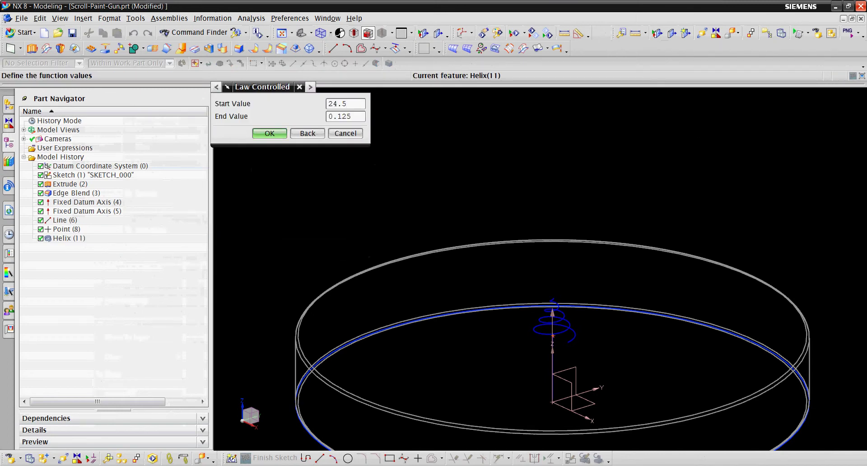
{"action": "key", "text": "Tab"}
{"action": "type", "text": "1.0"}
{"action": "left_click", "coordinate": [273, 134]}
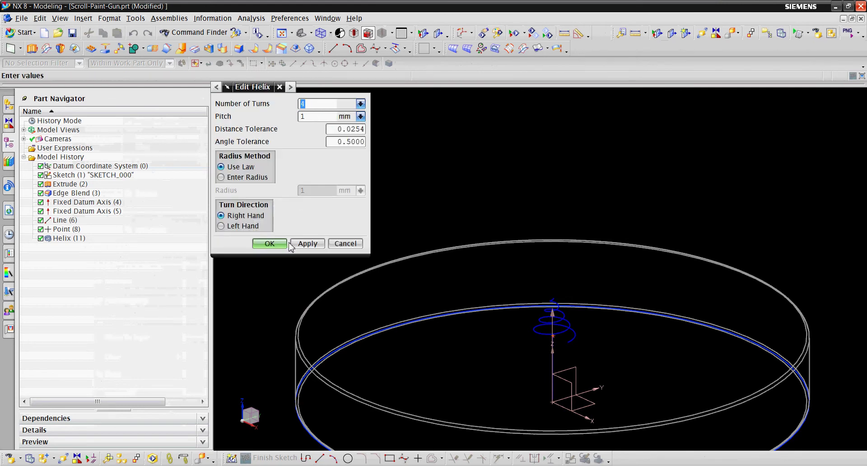
{"action": "scroll", "coordinate": [535, 244], "scroll_direction": "up", "scroll_amount": 2}
{"action": "scroll", "coordinate": [597, 183], "scroll_direction": "down", "scroll_amount": 2}
{"action": "middle_click_drag", "start_coordinate": [597, 187], "coordinate": [598, 170]}
{"action": "left_click", "coordinate": [270, 243]}
Step: Project the helix onto the disc's top face along the face normal, keeping the input curve
{"action": "left_click", "coordinate": [110, 18]}
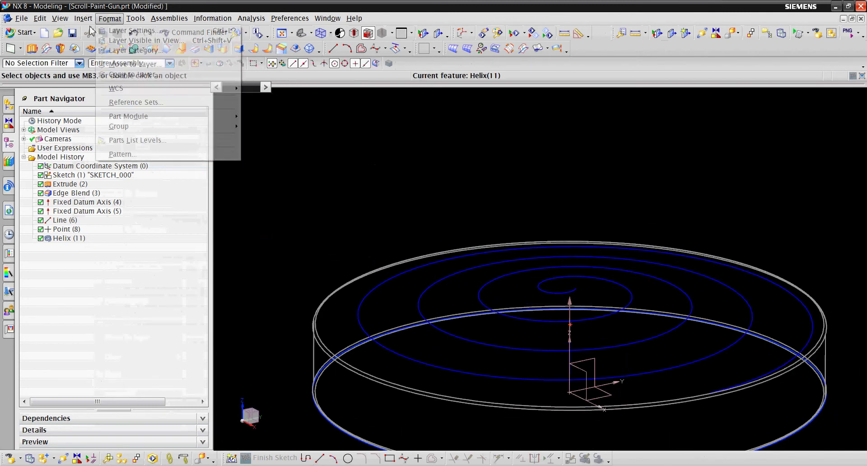
{"action": "mouse_move", "coordinate": [85, 18]}
{"action": "mouse_move", "coordinate": [149, 95]}
{"action": "left_click", "coordinate": [229, 163]}
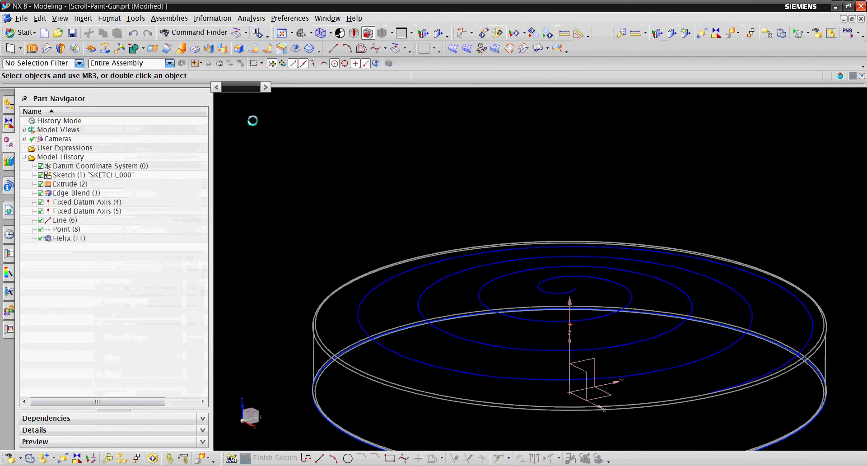
{"action": "left_click", "coordinate": [89, 237]}
{"action": "left_click", "coordinate": [275, 156]}
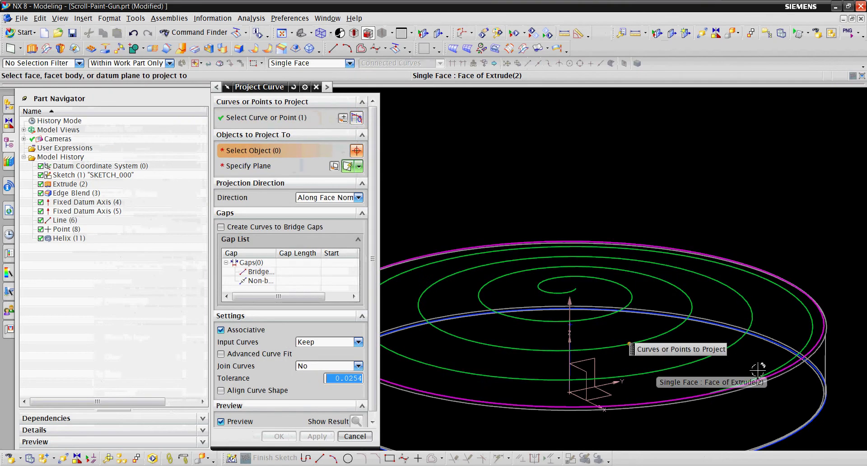
{"action": "left_click", "coordinate": [757, 372]}
{"action": "scroll", "coordinate": [824, 193], "scroll_direction": "down", "scroll_amount": 3}
{"action": "scroll", "coordinate": [285, 361], "scroll_direction": "down", "scroll_amount": 1}
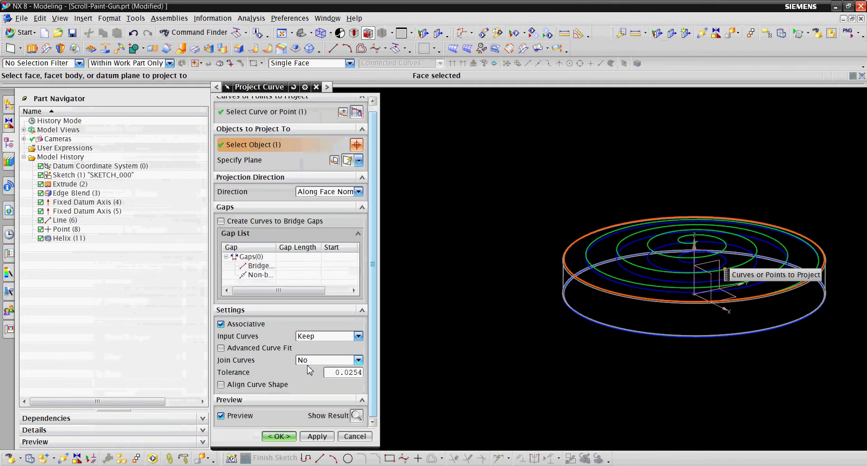
{"action": "left_click", "coordinate": [357, 415]}
{"action": "left_click", "coordinate": [279, 436]}
Step: Hide the original helix so that only its projection on the disc is displayed
{"action": "right_click", "coordinate": [118, 238]}
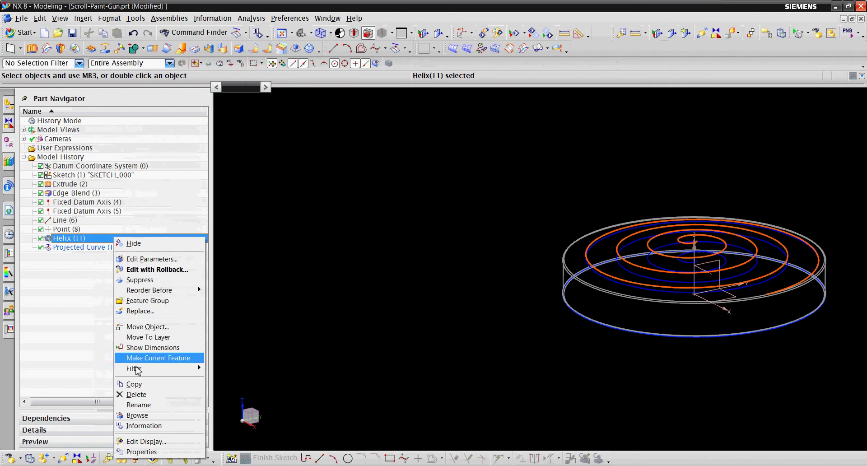
{"action": "left_click", "coordinate": [131, 244]}
{"action": "middle_click_drag", "start_coordinate": [452, 253], "coordinate": [472, 237]}
{"action": "scroll", "coordinate": [716, 244], "scroll_direction": "up", "scroll_amount": 2}
{"action": "scroll", "coordinate": [321, 268], "scroll_direction": "down", "scroll_amount": 2}
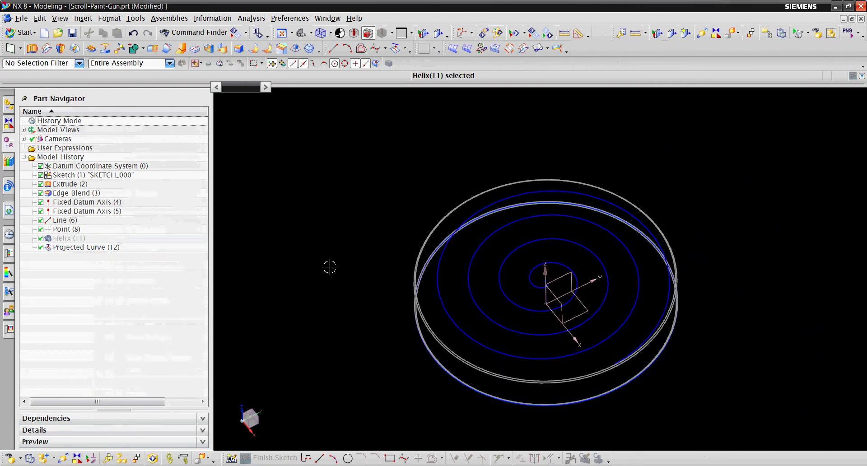
{"action": "middle_click_drag", "start_coordinate": [330, 267], "coordinate": [335, 248]}
{"action": "scroll", "coordinate": [727, 293], "scroll_direction": "up", "scroll_amount": 4}
{"action": "scroll", "coordinate": [785, 313], "scroll_direction": "down", "scroll_amount": 3}
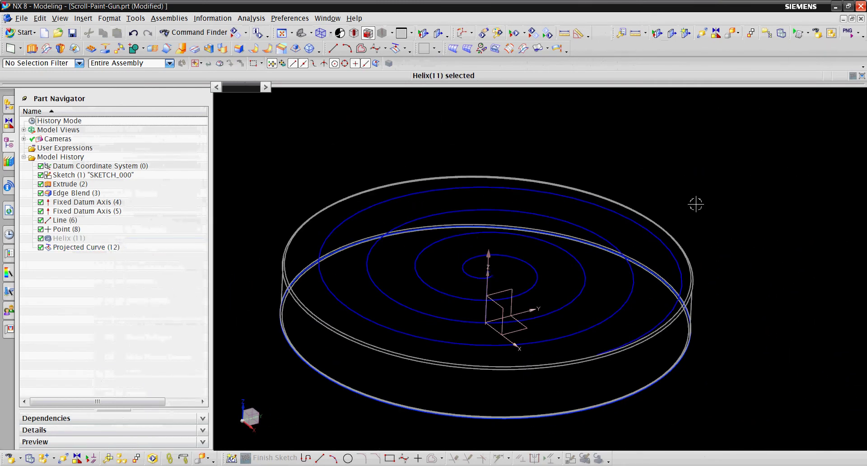
Step: Extrude the projected spiral curve from 0 to 4 mm above the disc as a separate sheet without a Boolean operation
{"action": "scroll", "coordinate": [696, 204], "scroll_direction": "down", "scroll_amount": 1}
{"action": "left_click", "coordinate": [32, 49]}
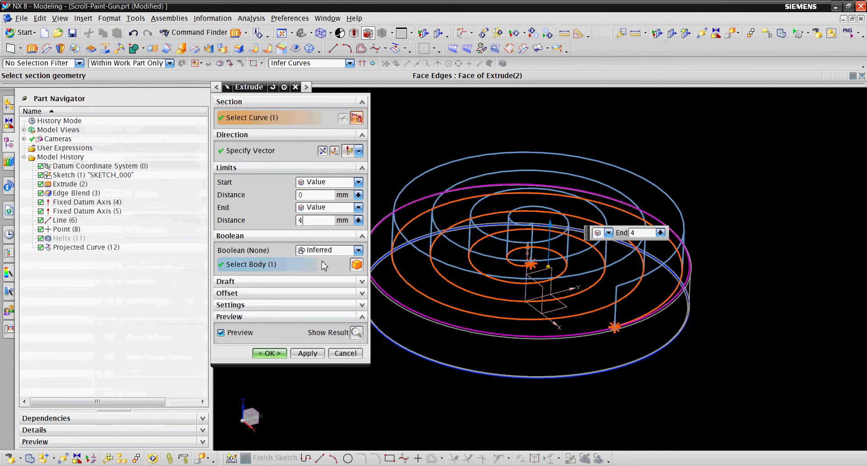
{"action": "left_click", "coordinate": [358, 250]}
{"action": "left_click", "coordinate": [319, 260]}
{"action": "left_click", "coordinate": [357, 317]}
{"action": "middle_click", "coordinate": [351, 326]}
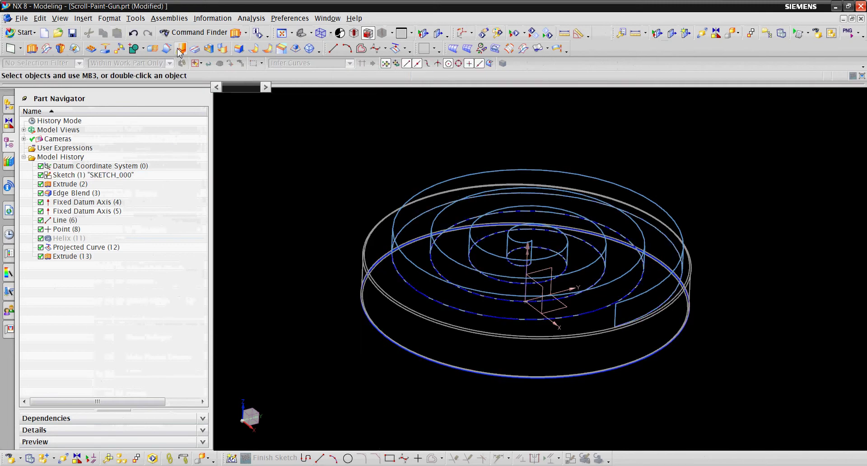
Step: Start a Thicken on the extruded spiral sheet face and set Offset 1 to 0.5 mm
{"action": "left_click", "coordinate": [84, 18]}
{"action": "mouse_move", "coordinate": [164, 175]}
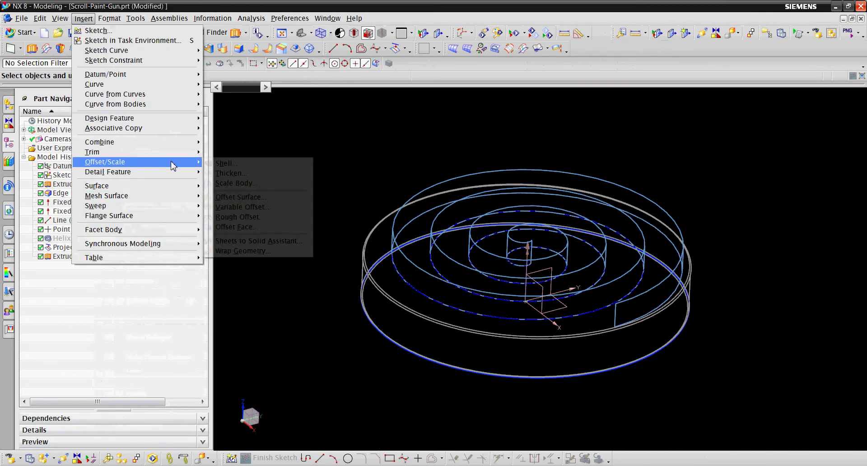
{"action": "left_click", "coordinate": [244, 173]}
{"action": "left_click", "coordinate": [430, 193]}
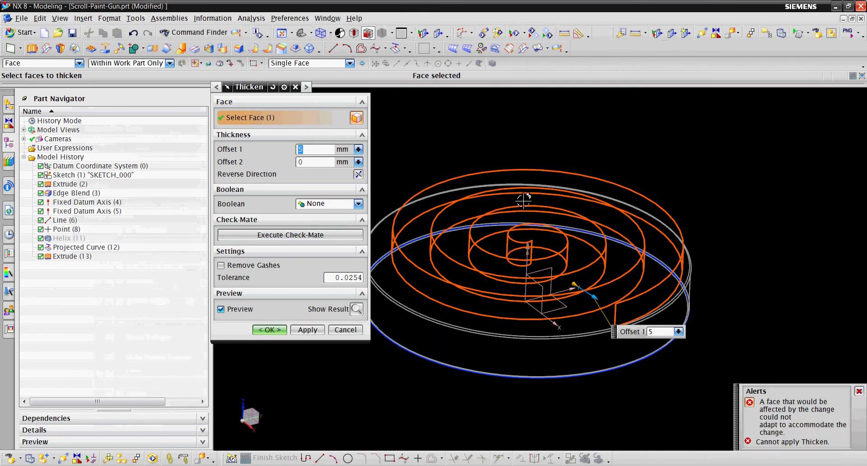
{"action": "scroll", "coordinate": [629, 410], "scroll_direction": "up", "scroll_amount": 4}
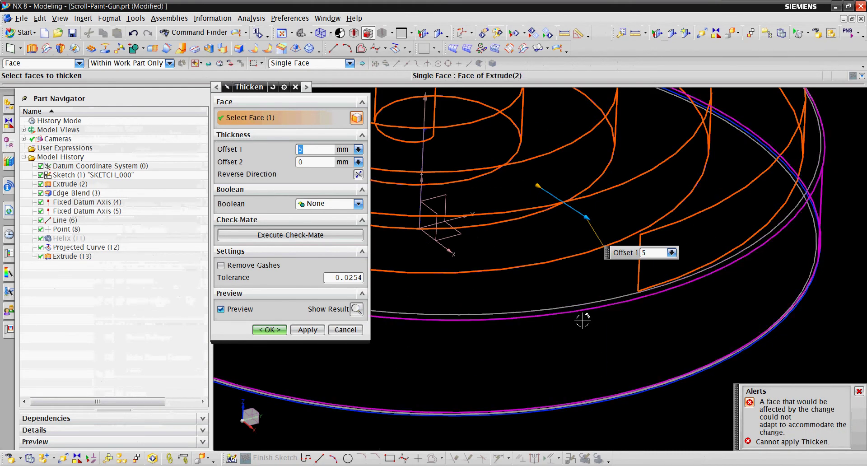
{"action": "scroll", "coordinate": [524, 348], "scroll_direction": "down", "scroll_amount": 2}
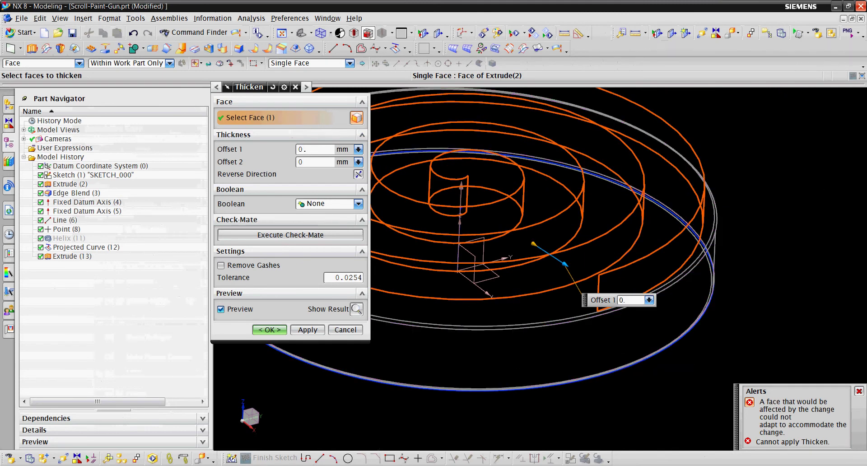
{"action": "type", "text": "5"}
{"action": "key", "text": "Tab"}
Step: Try to apply the spiral thickening with Offset 2 set to 0.5 mm
{"action": "type", "text": "0.5"}
{"action": "key", "text": "Tab"}
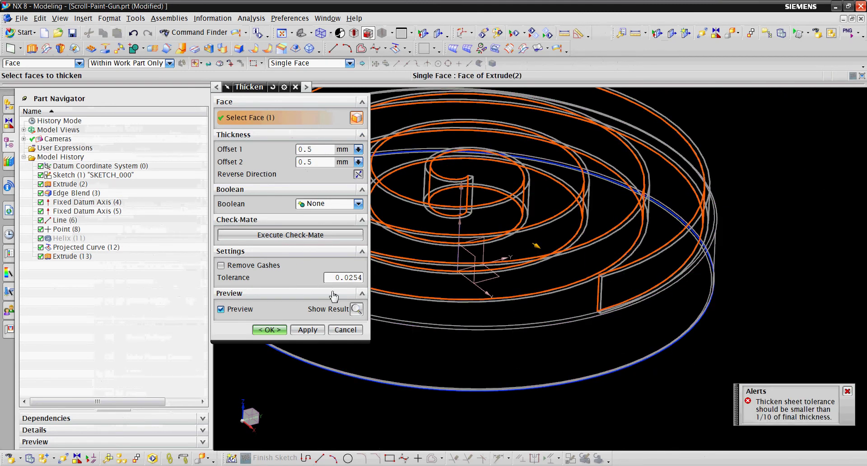
{"action": "left_click", "coordinate": [308, 334]}
{"action": "left_click", "coordinate": [434, 251]}
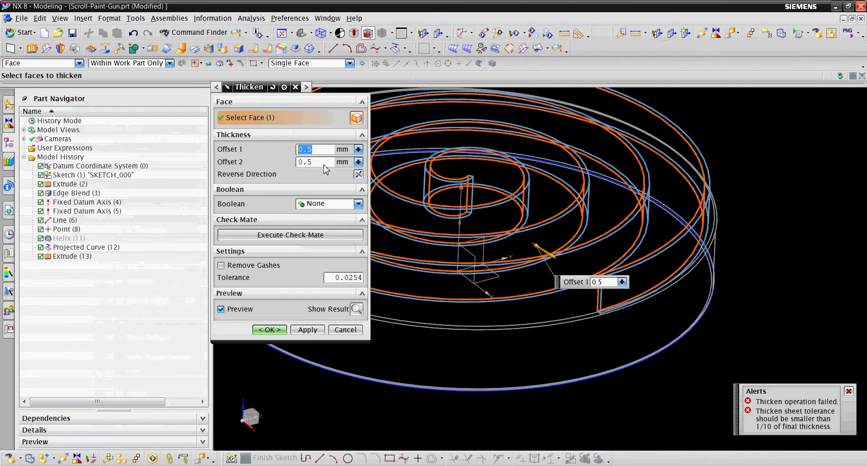
Step: Set Offset 2 of the spiral thickening to -0.5 mm and create the wall
{"action": "key", "text": "Tab"}
{"action": "type", "text": "-0.5"}
{"action": "key", "text": "Tab"}
{"action": "left_click", "coordinate": [283, 330]}
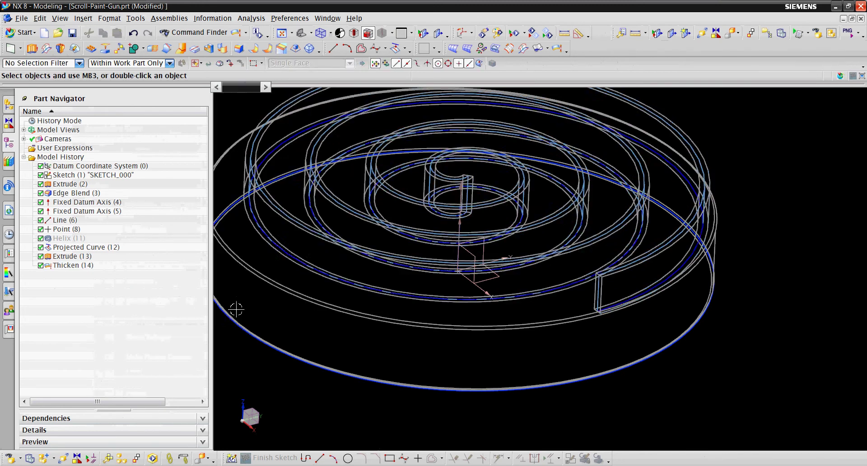
Step: Display the model shaded with edges and view the spiral wall on the disc from above
{"action": "key", "text": "ctrl+f"}
{"action": "left_click", "coordinate": [329, 33]}
{"action": "left_click", "coordinate": [357, 100]}
{"action": "scroll", "coordinate": [363, 256], "scroll_direction": "up", "scroll_amount": 4}
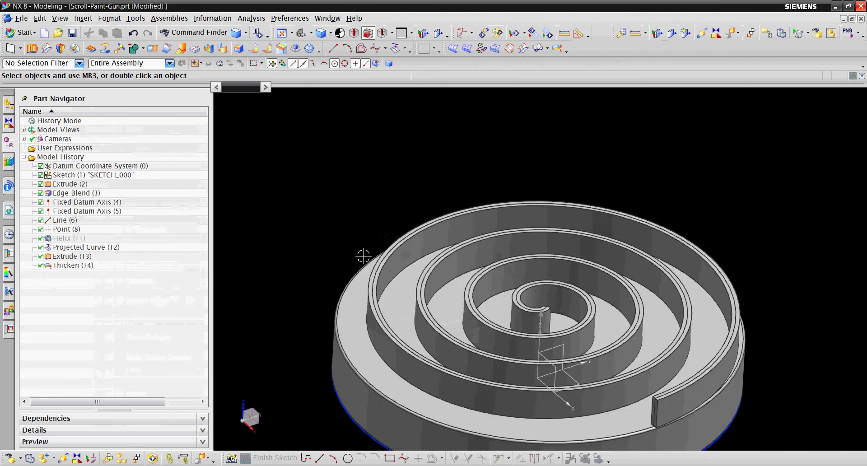
{"action": "middle_click_drag", "start_coordinate": [323, 235], "coordinate": [367, 215]}
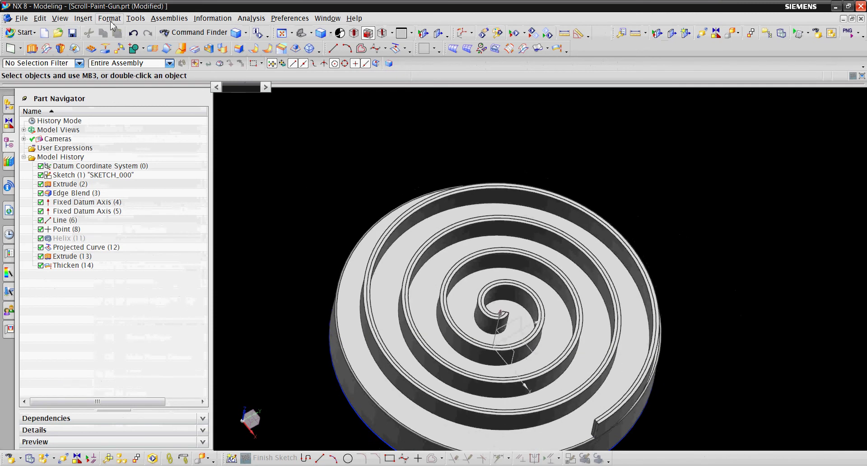